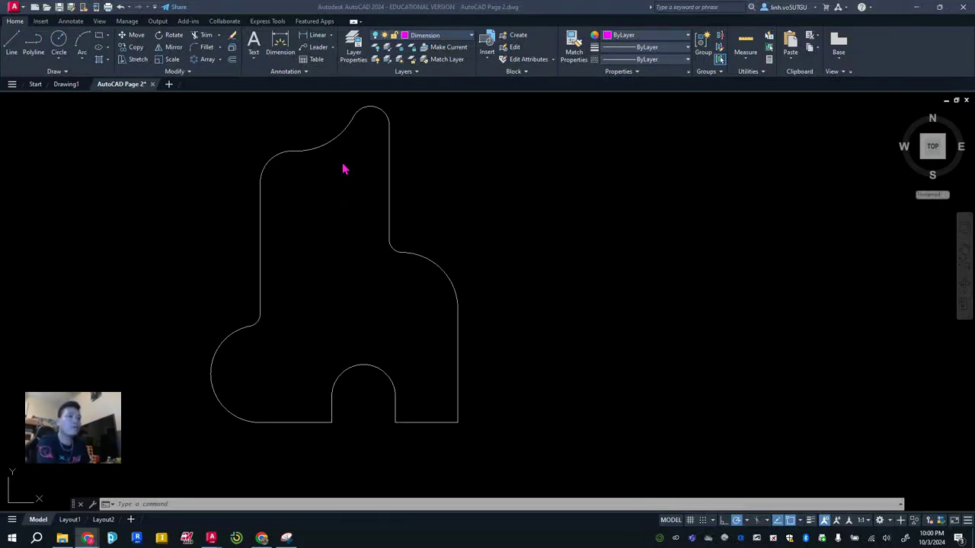
Step: Turn on the Dimension layer to display the dimensions of the reference profile
click(364, 297)
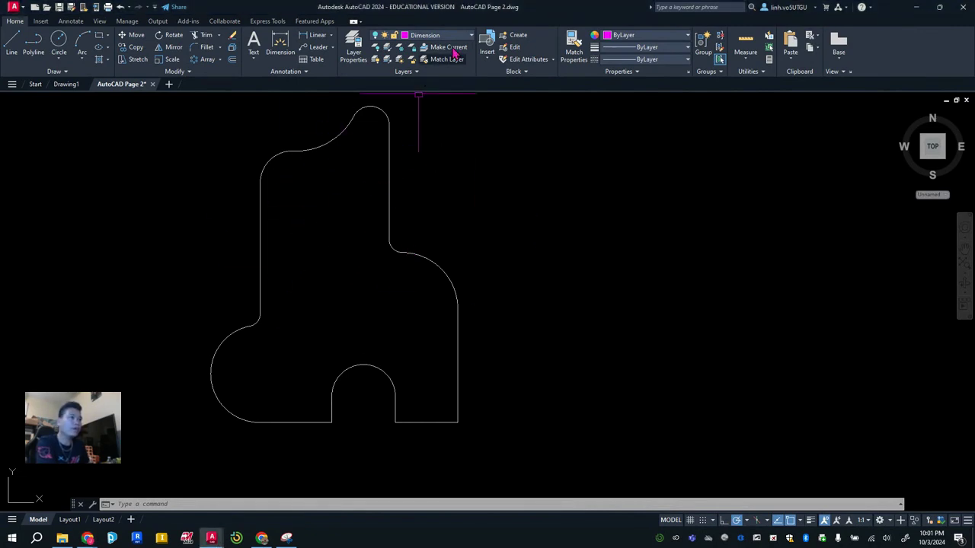
click(386, 36)
click(376, 73)
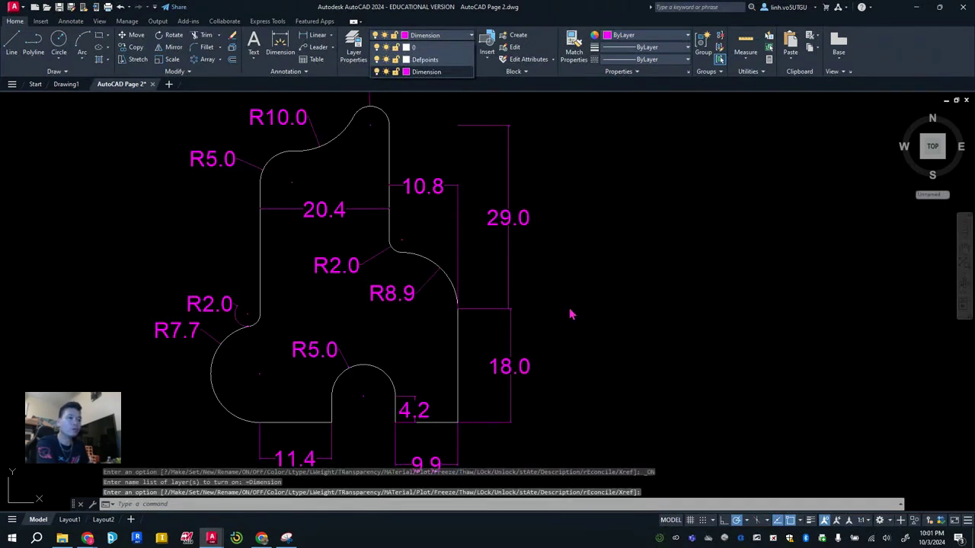
scroll(571, 314, down, 2)
click(600, 318)
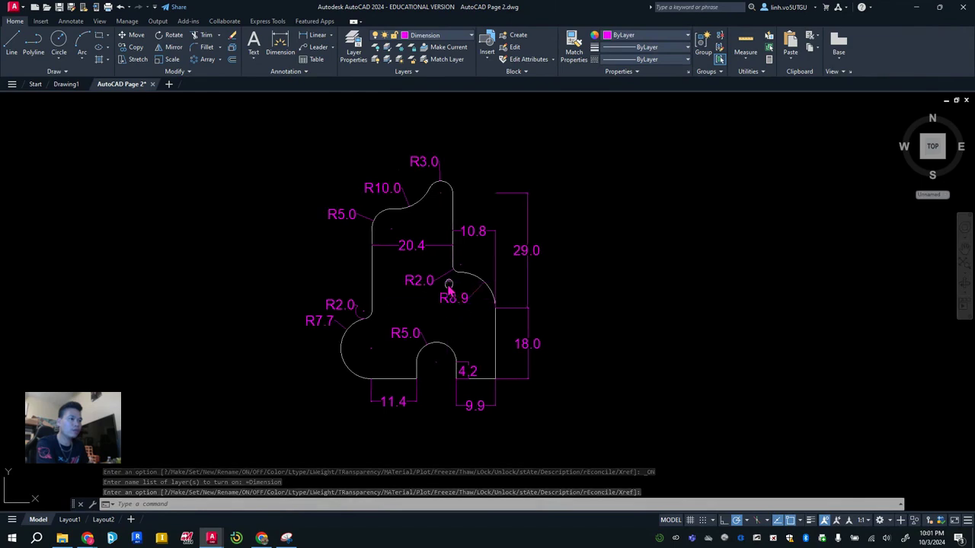
Step: Examine the radii and lengths dimensioned around the reference profile
middle_drag(449, 289, 413, 283)
scroll(414, 266, up, 2)
scroll(417, 263, down, 2)
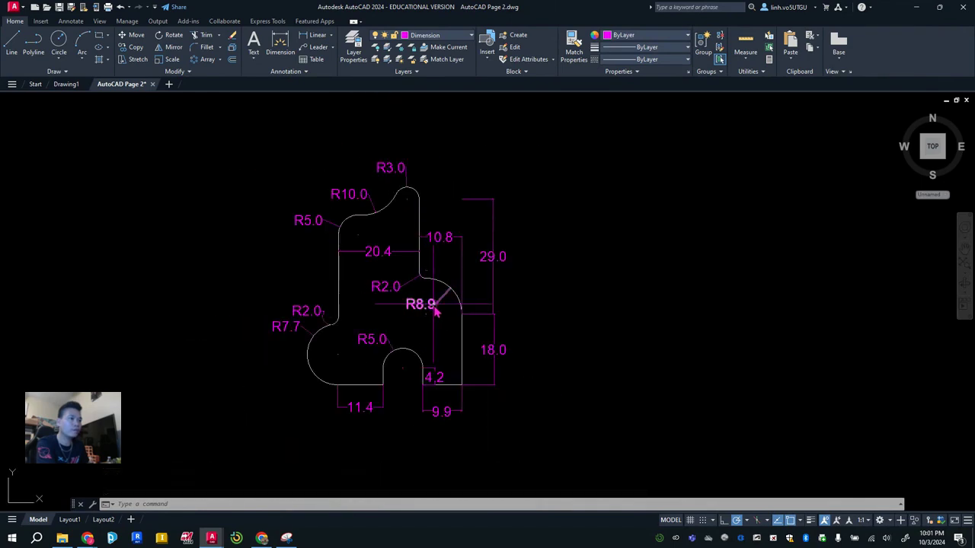
middle_drag(631, 353, 568, 348)
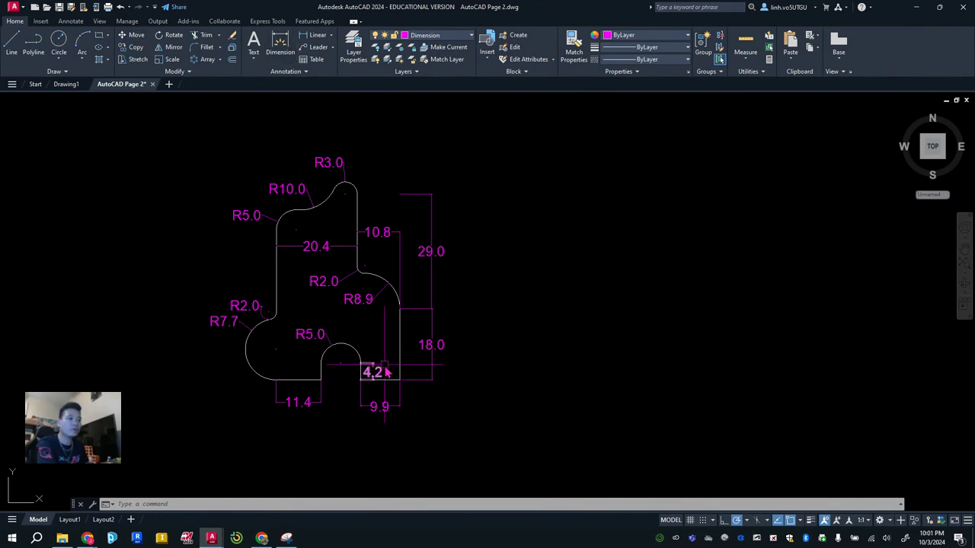
scroll(385, 371, up, 2)
middle_drag(337, 262, 348, 285)
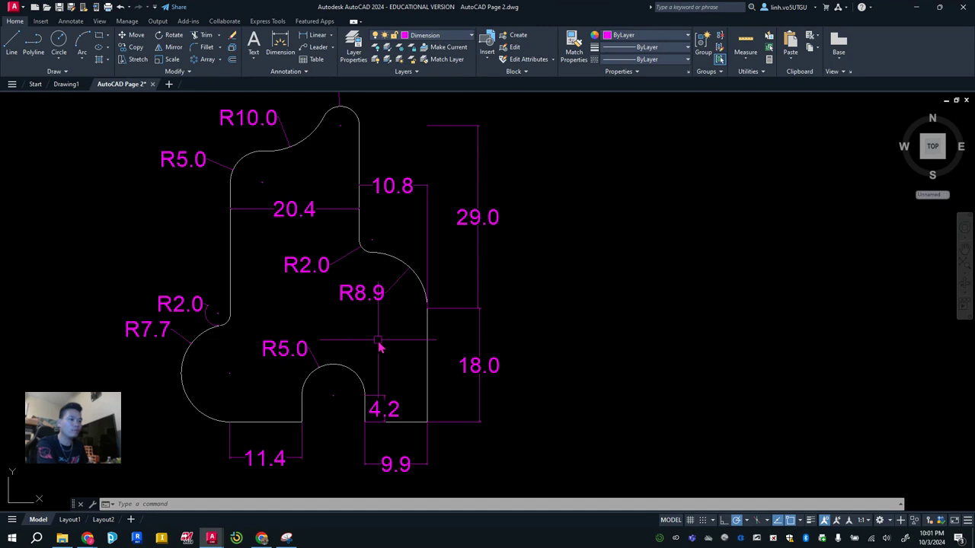
right_click(338, 372)
key(Escape)
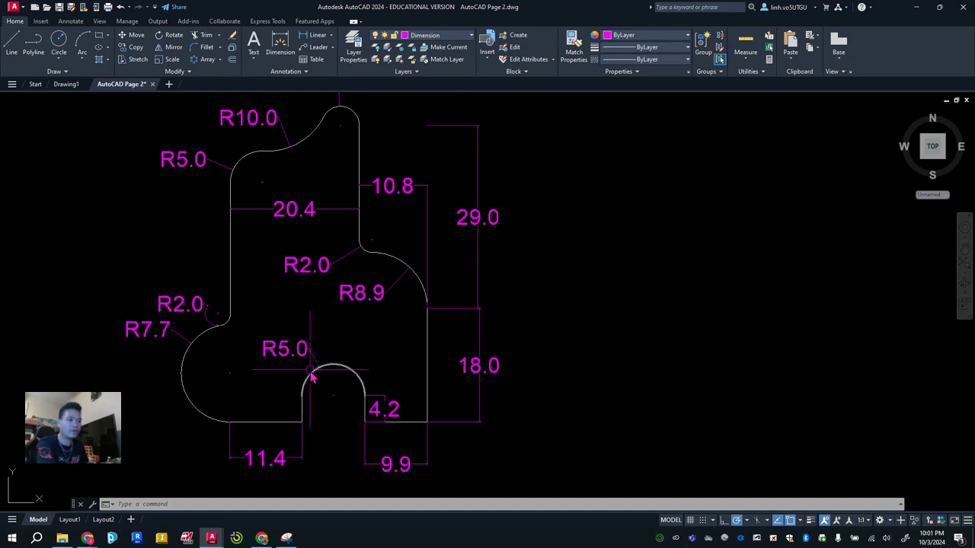
Step: Make layer 0 the current layer
click(650, 35)
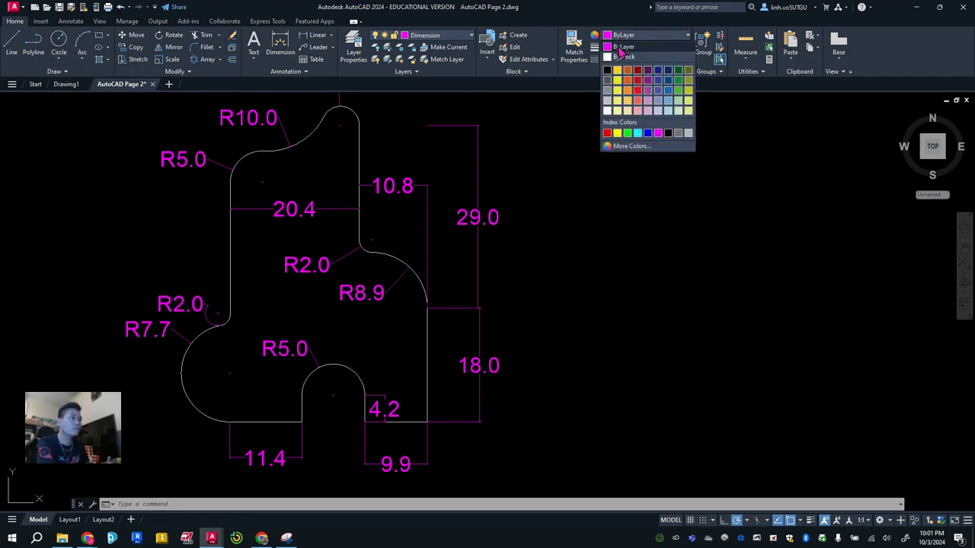
click(464, 35)
click(464, 35)
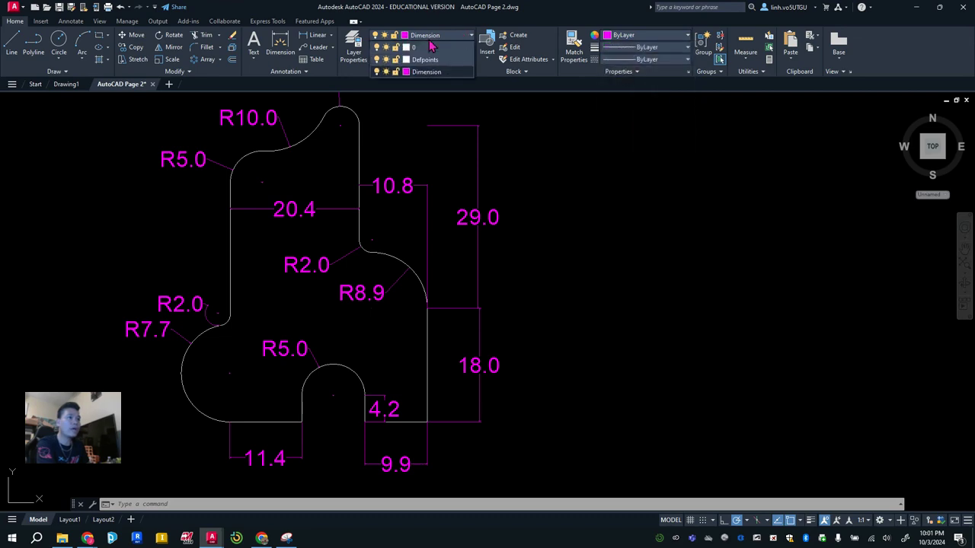
click(423, 47)
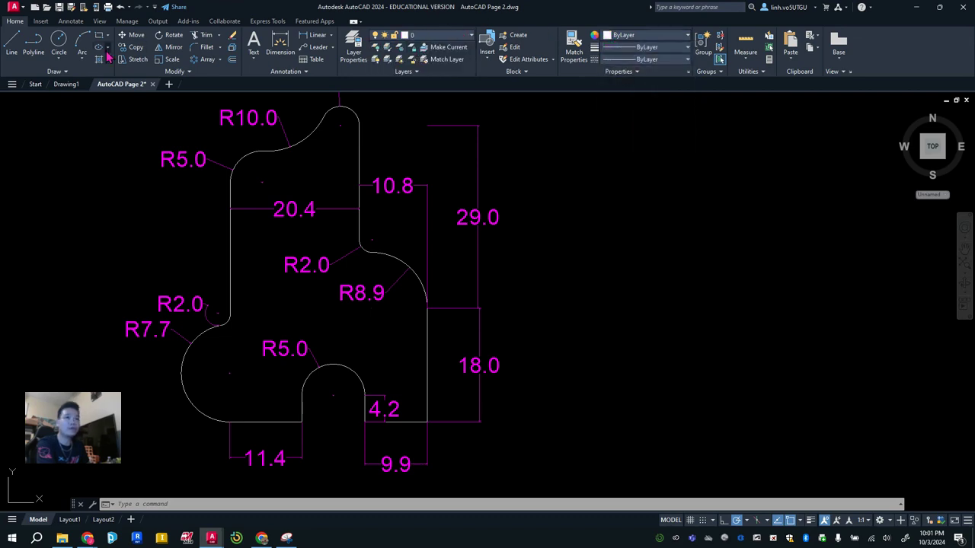
Step: Draw a circle of radius 5 to the right of the reference profile, level with the centre of its bottom R5.0 arc
click(61, 45)
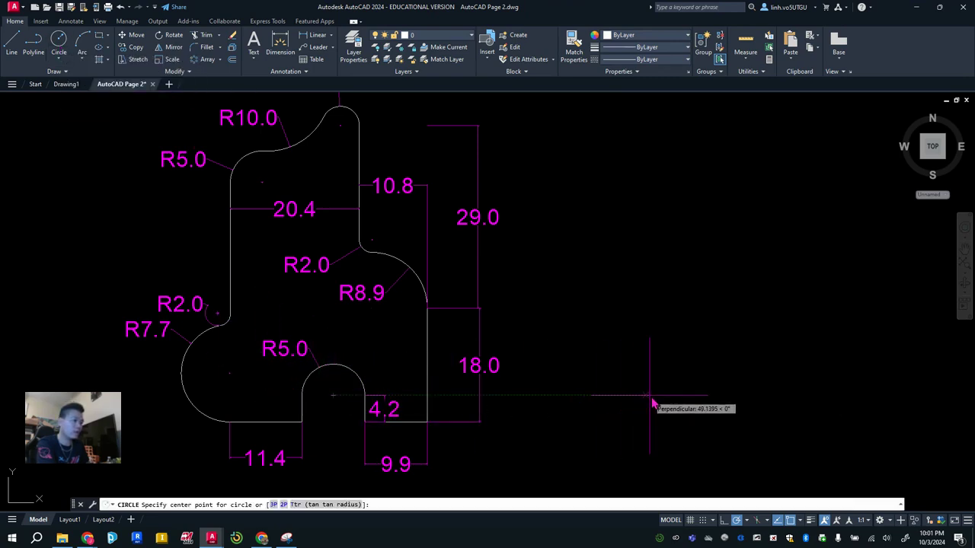
click(652, 396)
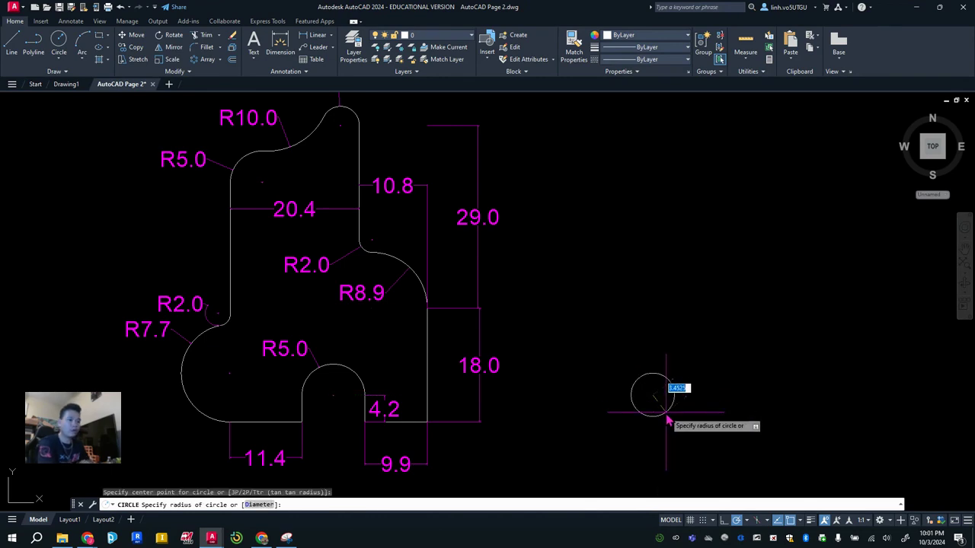
text(5)
key(Return)
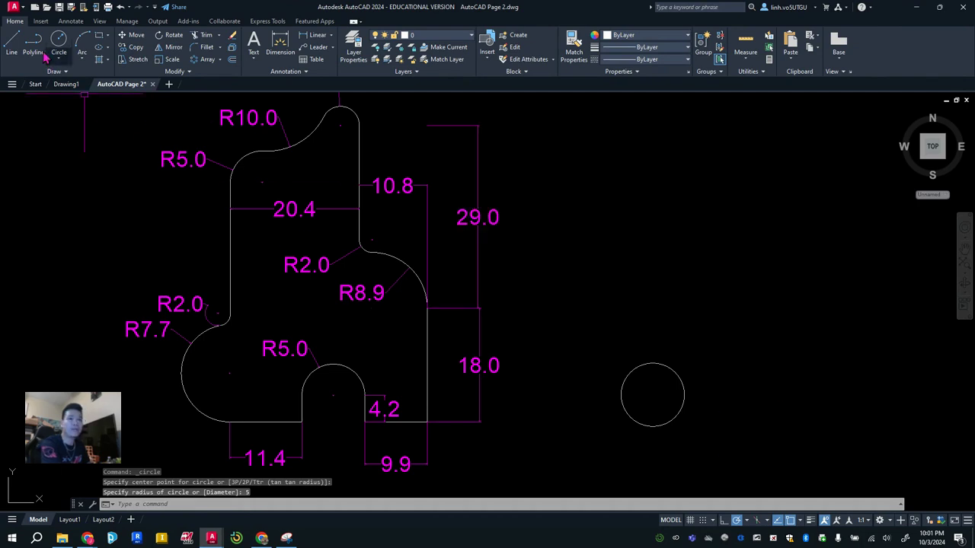
Step: Draw connected lines from the circle's right quadrant: 4.2 down, 9.9 right, 18 up and 8.9 left
click(12, 42)
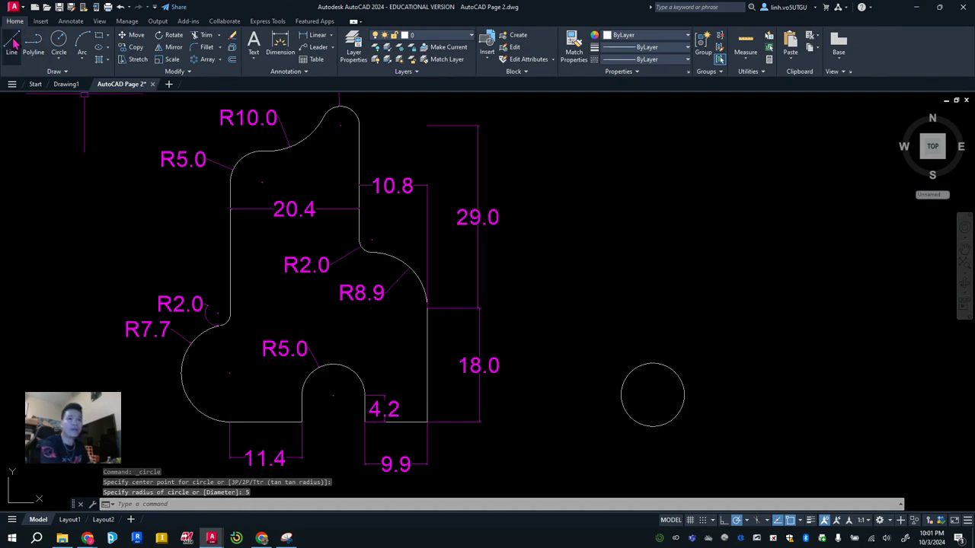
click(683, 396)
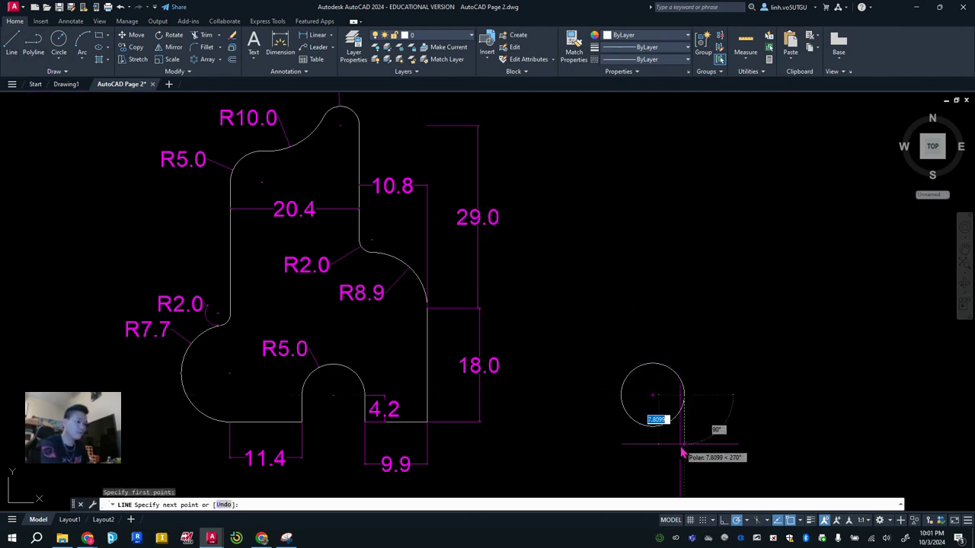
text(4.2)
key(Return)
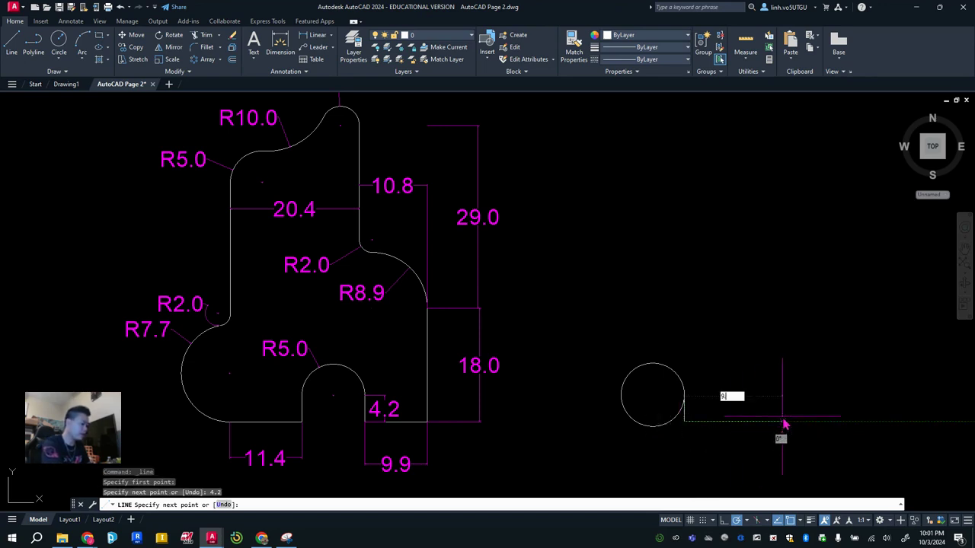
key(Return)
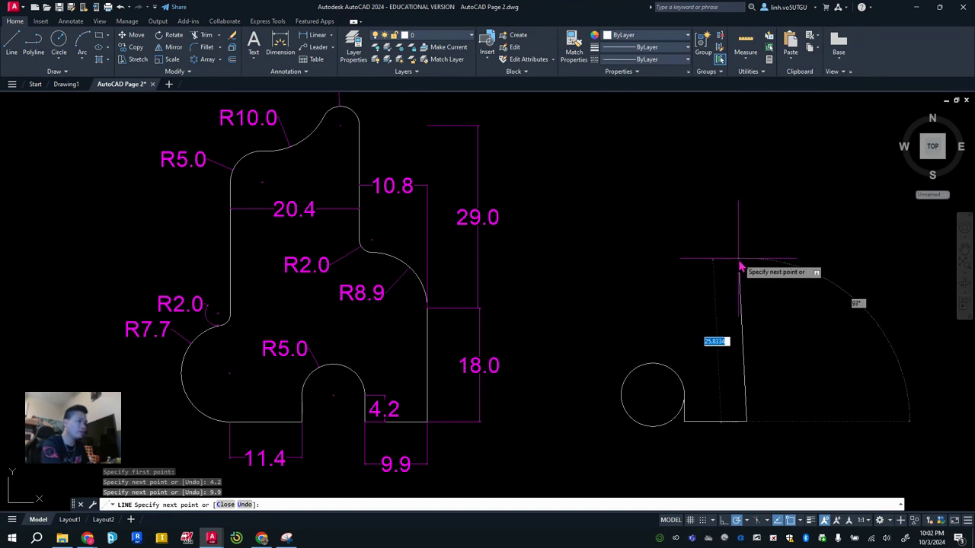
text(18)
key(Return)
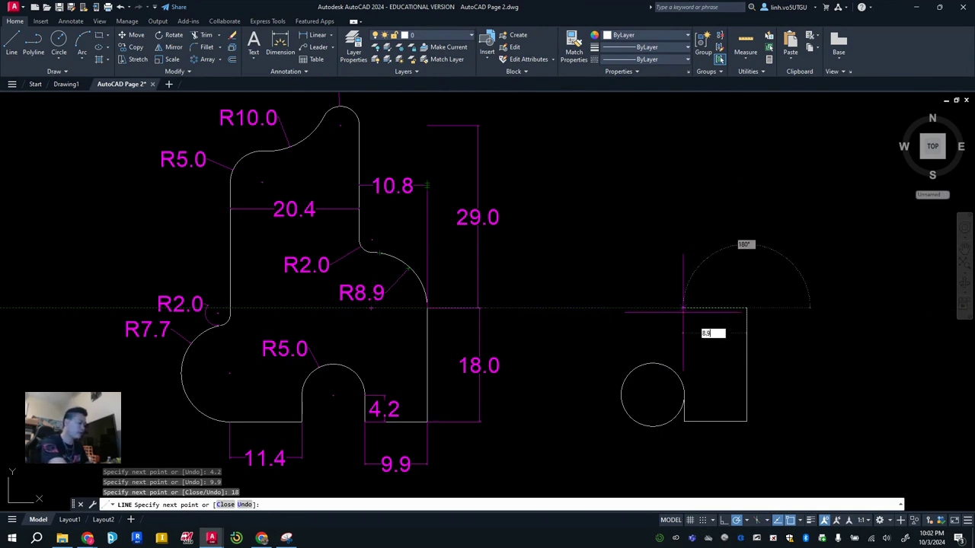
key(Return)
key(Escape)
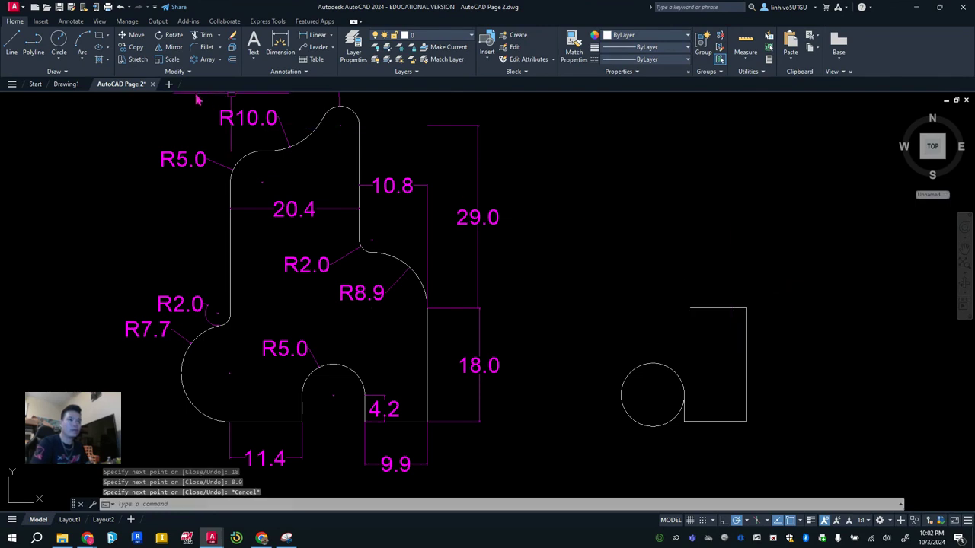
key(Escape)
key(Escape)
Step: Draw a circle centred on the free left end of the 8.9 line, with its radius reaching the line's right end
click(64, 49)
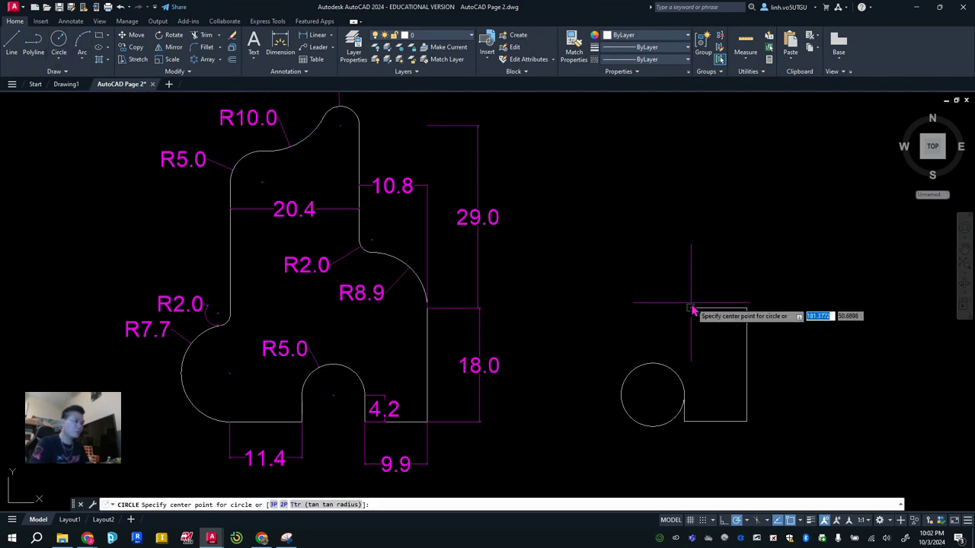
click(690, 309)
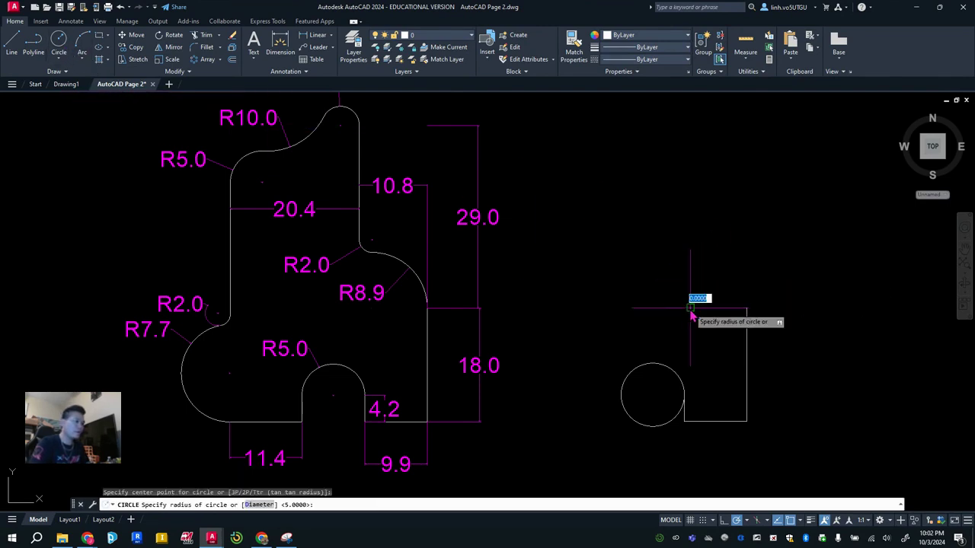
click(746, 309)
key(Escape)
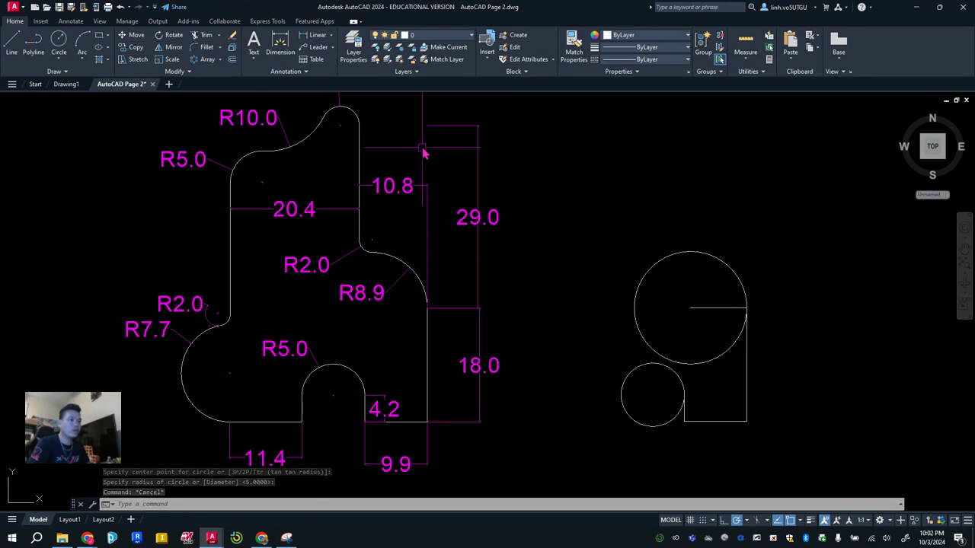
Step: Draw construction lines from the top of the 18 vertical line: 29 straight up, followed by 10.8 to the left
click(11, 46)
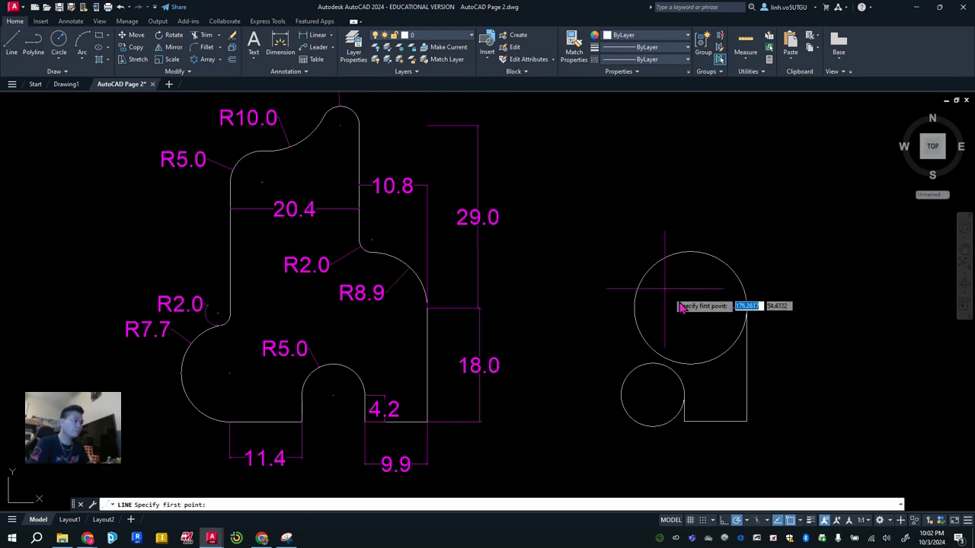
click(746, 309)
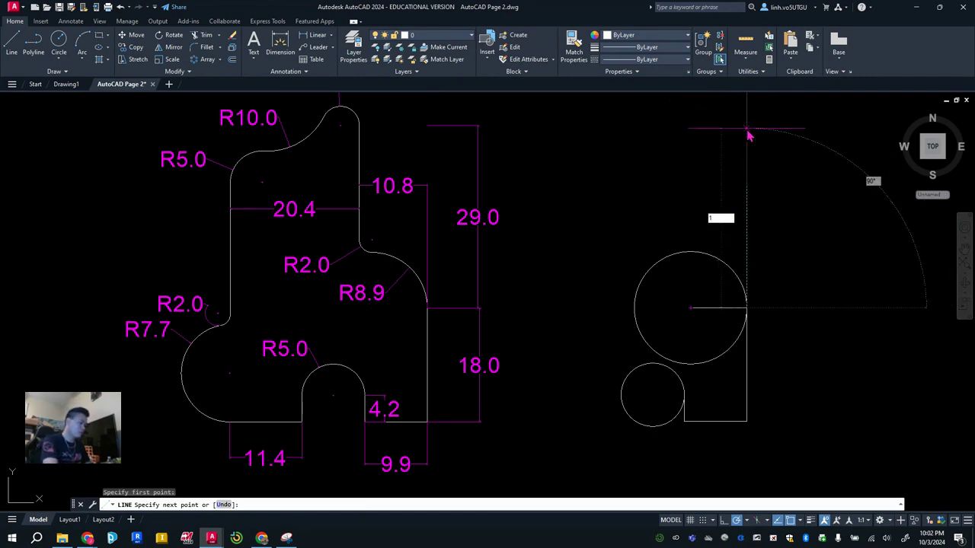
text(29)
key(Return)
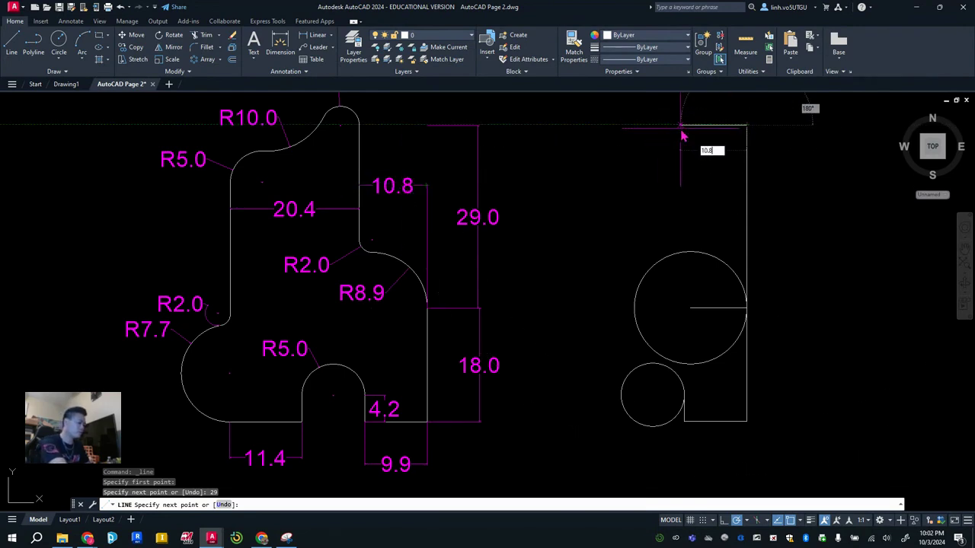
key(Return)
key(Escape)
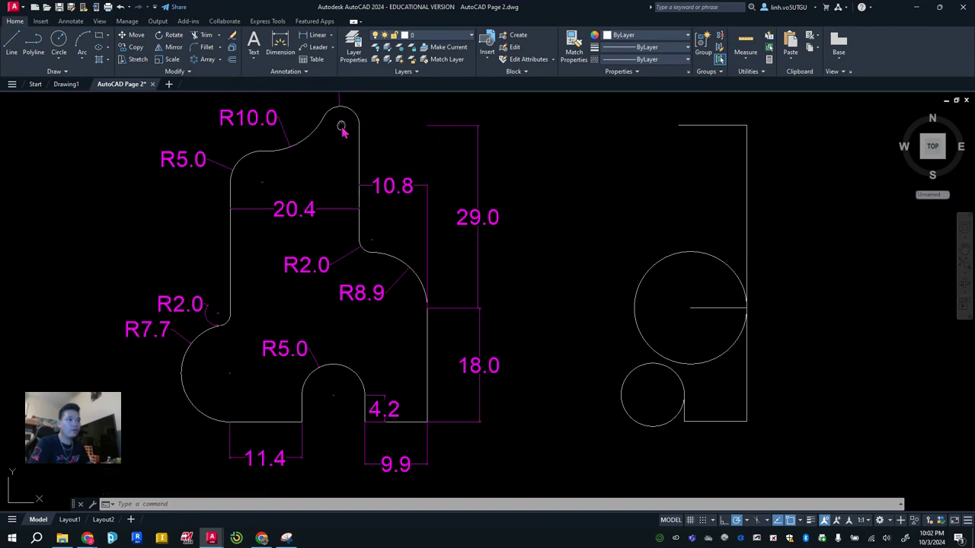
Step: Draw a line 3 long to the left from the free end of the 10.8 construction line
middle_drag(341, 130, 333, 185)
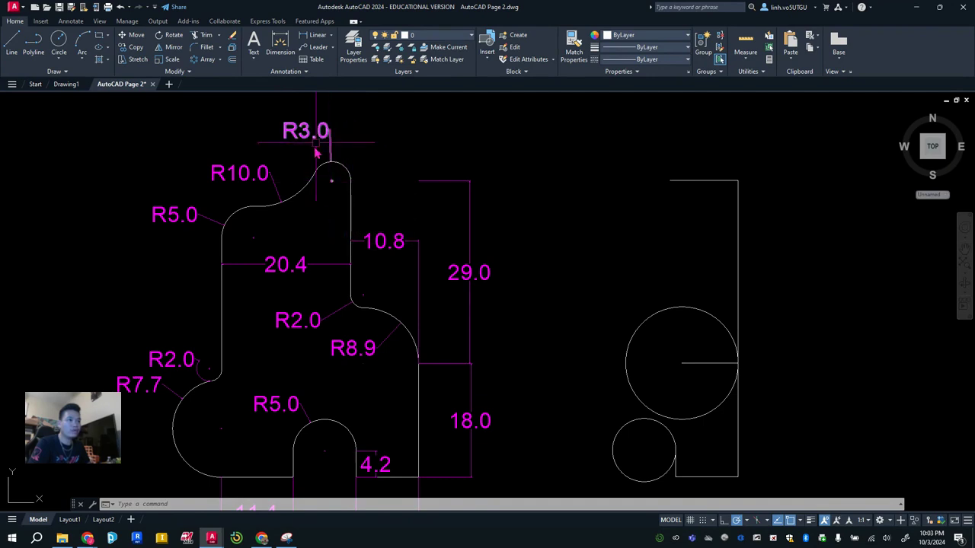
click(14, 52)
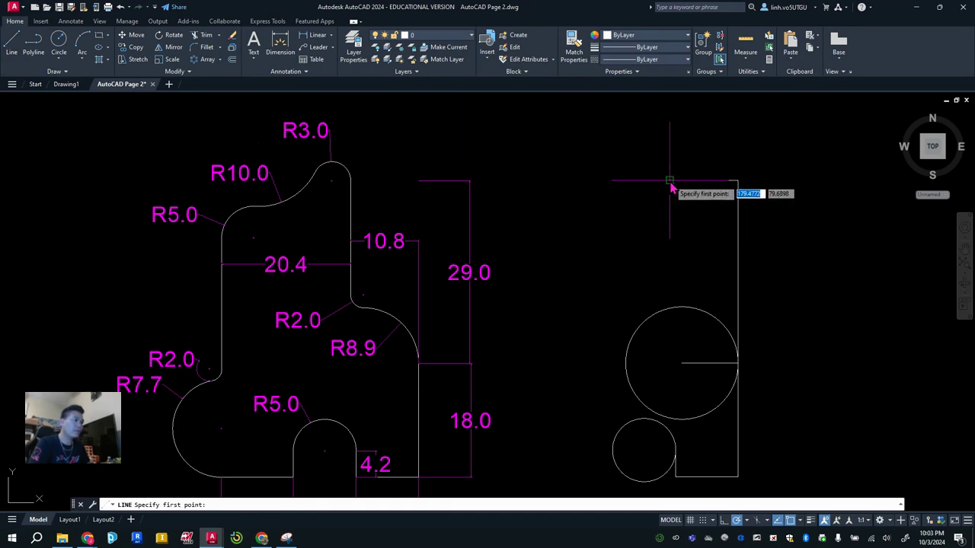
click(670, 181)
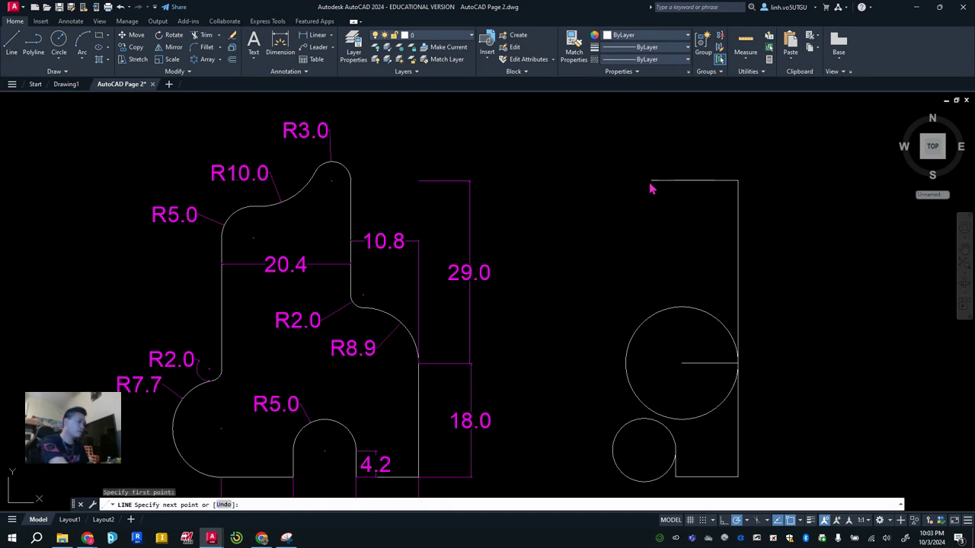
text(3)
key(Return)
key(Escape)
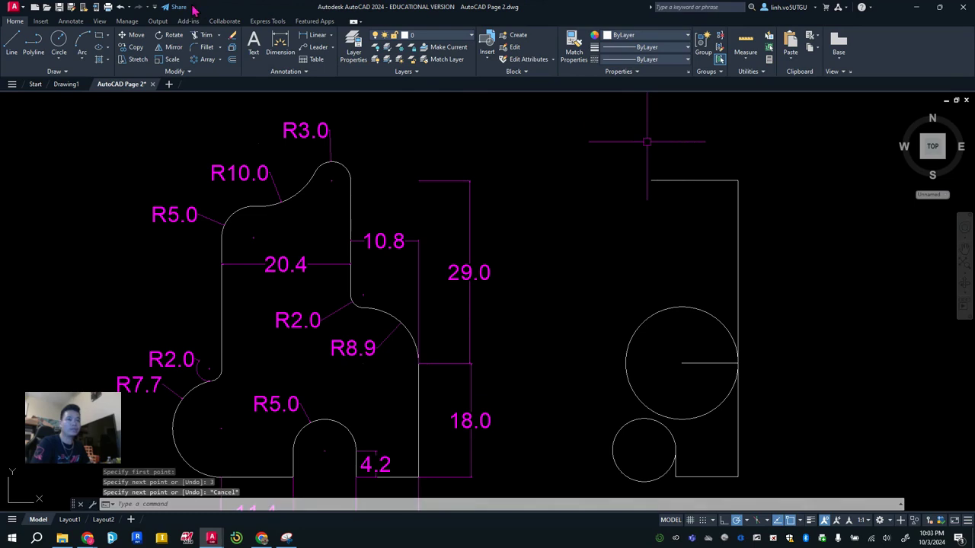
Step: Draw a circle of radius 3 centred on the left end of the short 3-unit line
click(59, 43)
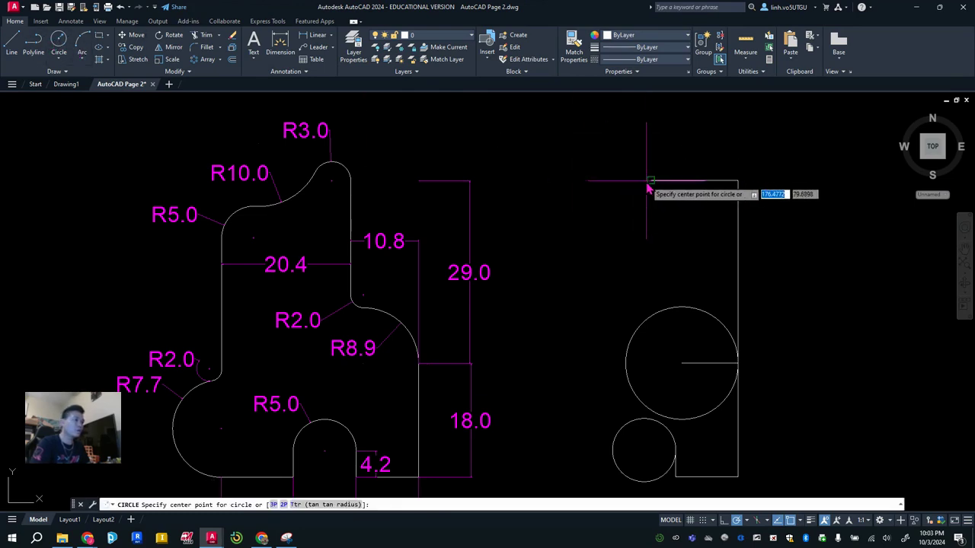
click(652, 181)
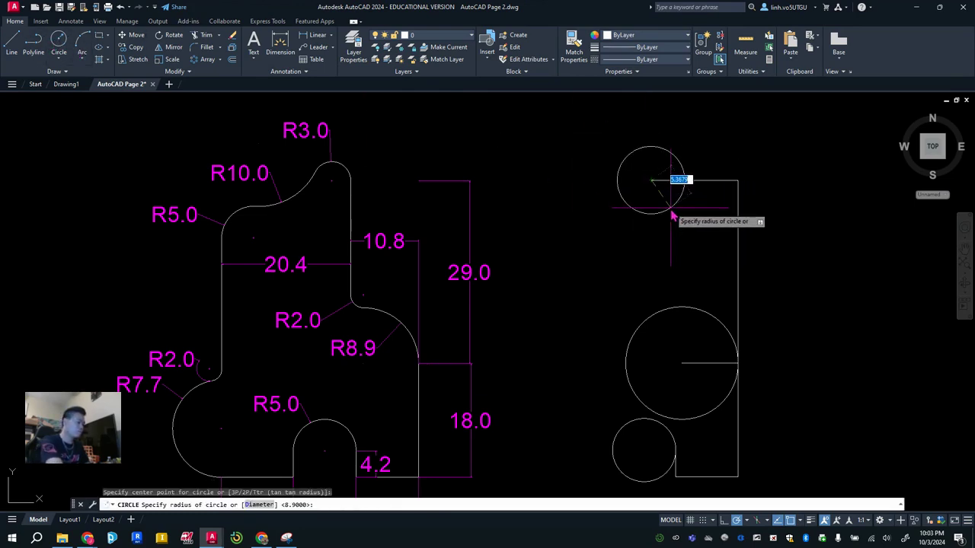
text(3)
key(Return)
Step: Delete the 10.8 horizontal and 29 vertical construction lines
click(705, 183)
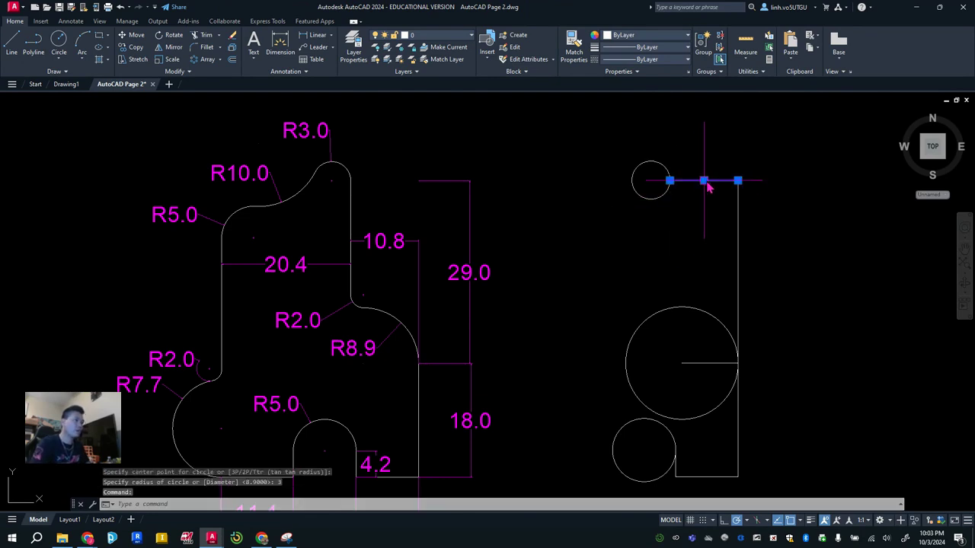
key(Delete)
click(739, 228)
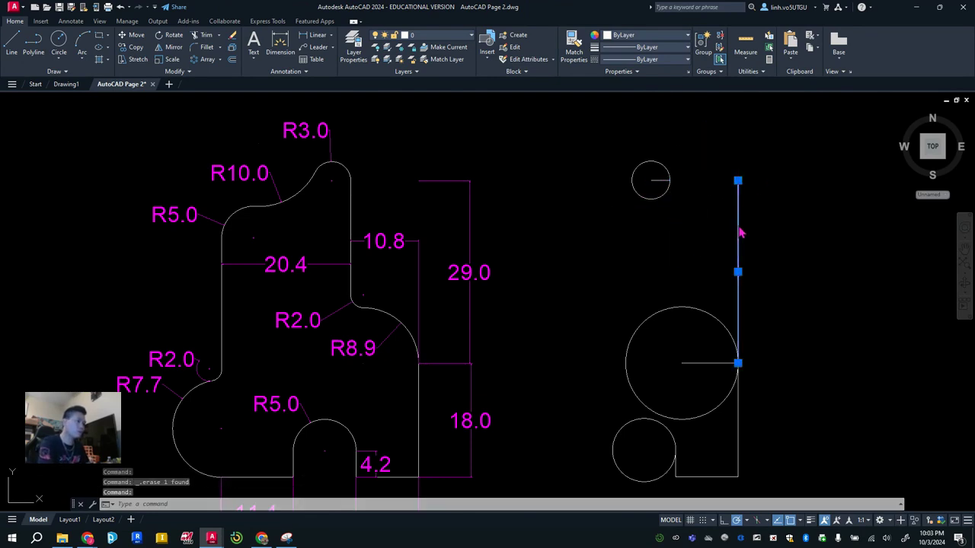
key(Delete)
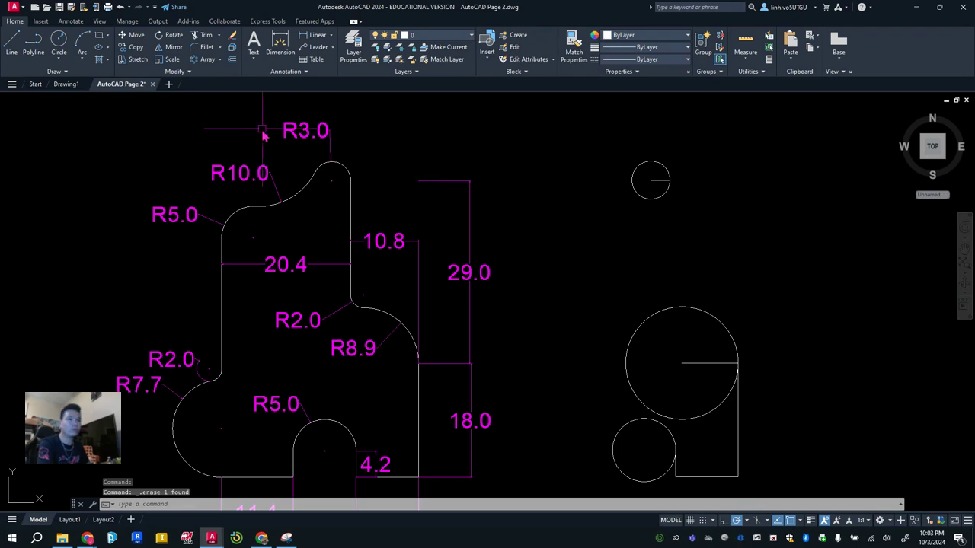
Step: Draw a vertical line from the right quadrant of the radius 3 circle down to just inside the radius 8.9 circle
click(12, 42)
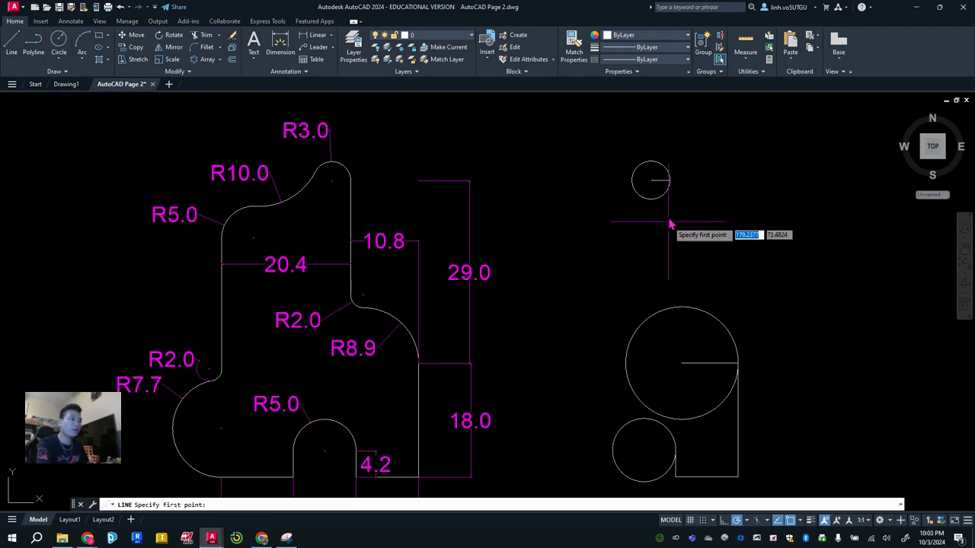
click(670, 188)
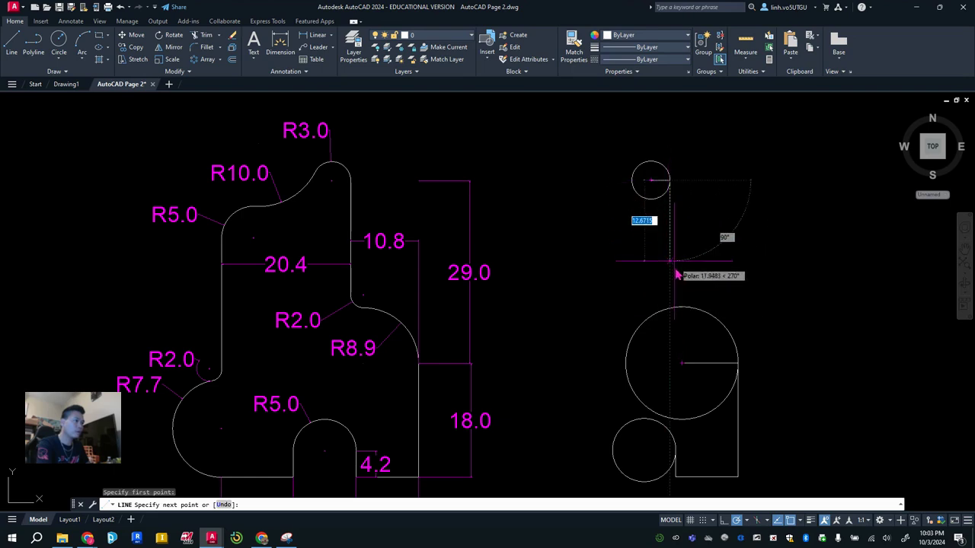
click(671, 323)
key(Escape)
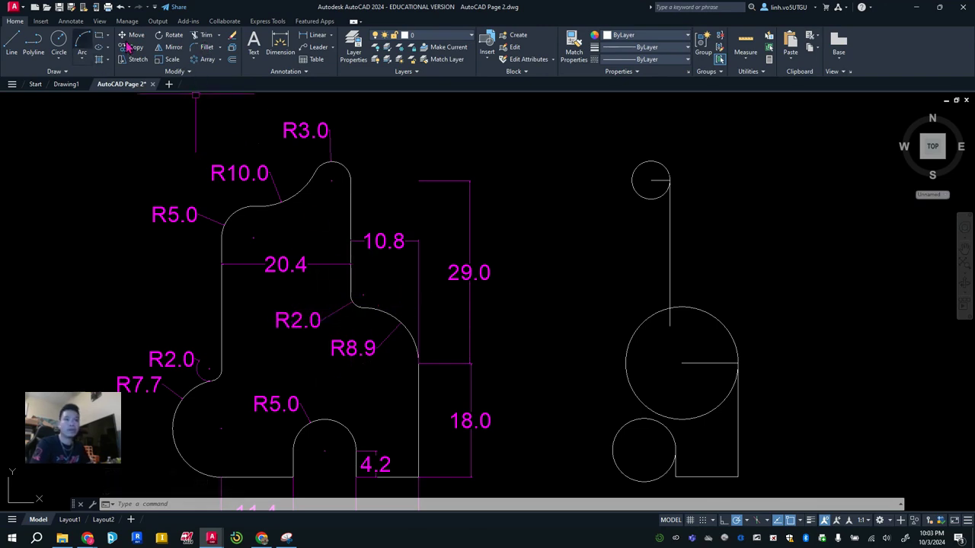
Step: Fillet the new vertical line and the radius 8.9 circle with a radius of 2
click(212, 50)
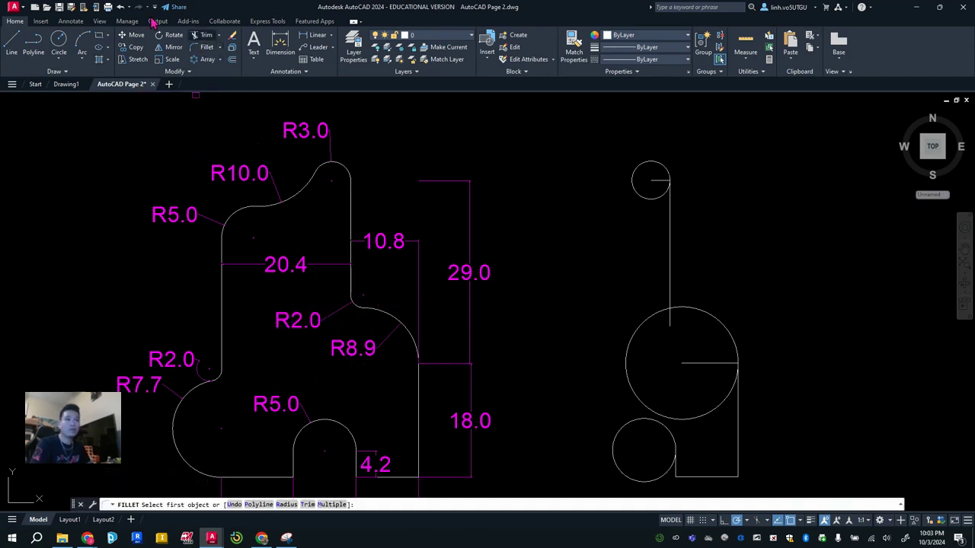
click(670, 281)
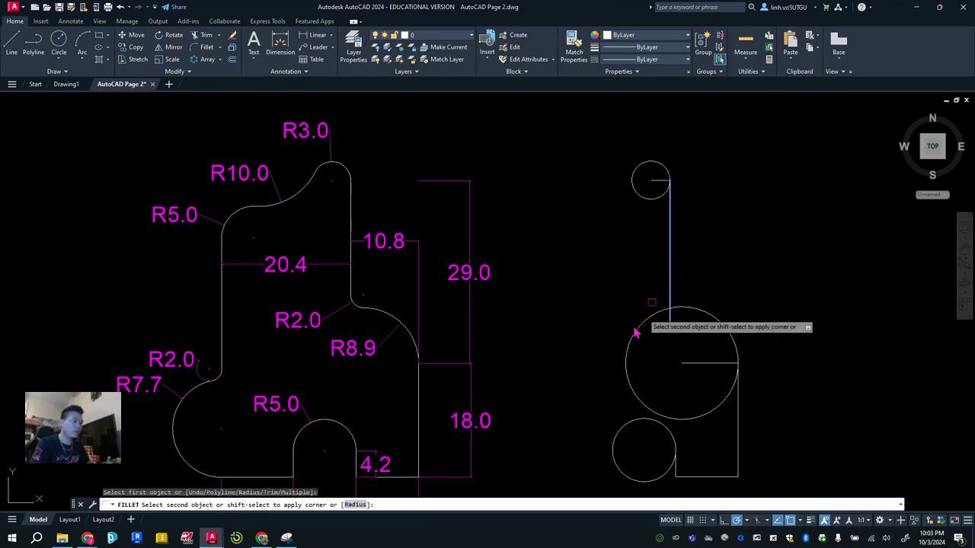
click(355, 505)
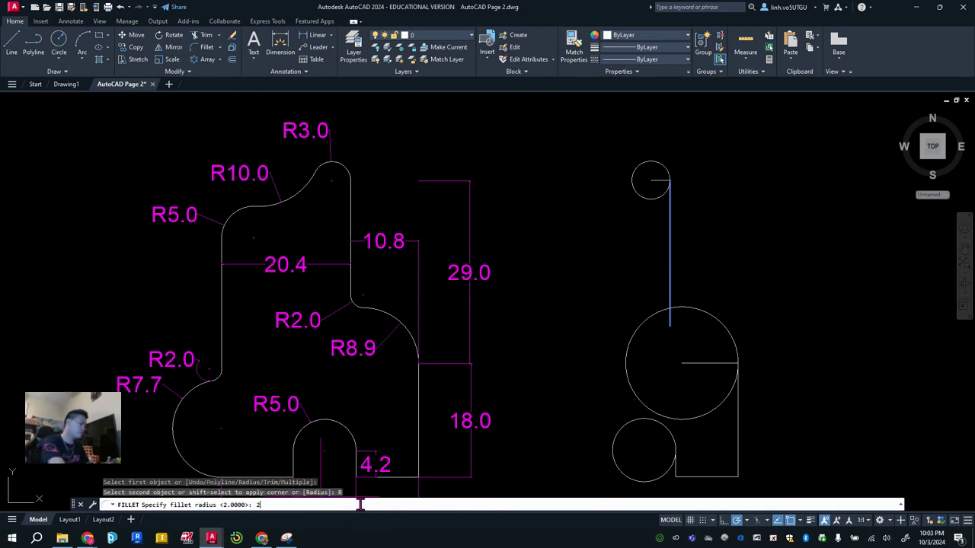
key(Return)
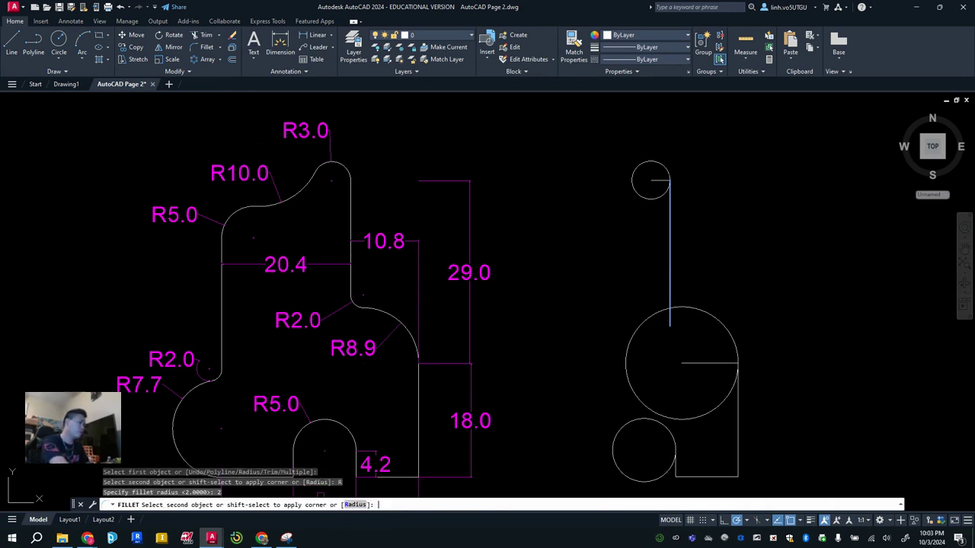
click(691, 313)
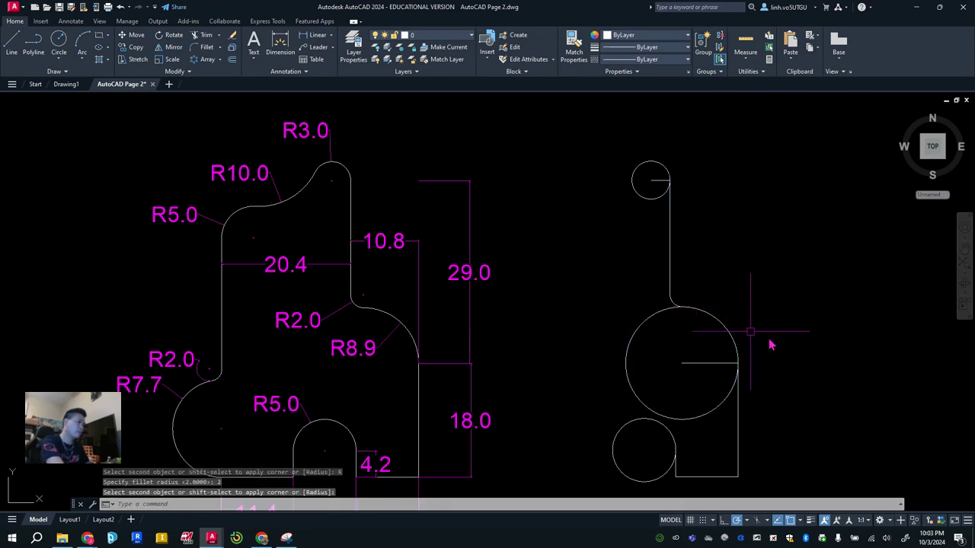
Step: Trim the radius 8.9 circle to its upper-right arc and remove the horizontal radius line inside it
click(199, 36)
click(632, 340)
click(678, 363)
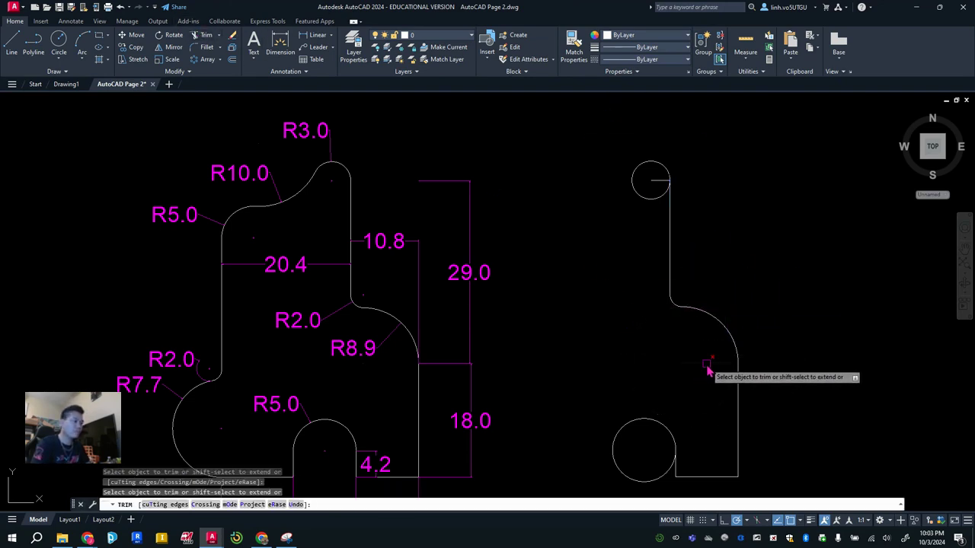
mouse_move(658, 285)
middle_down()
mouse_move(696, 272)
mouse_move(746, 319)
mouse_move(570, 350)
middle_up()
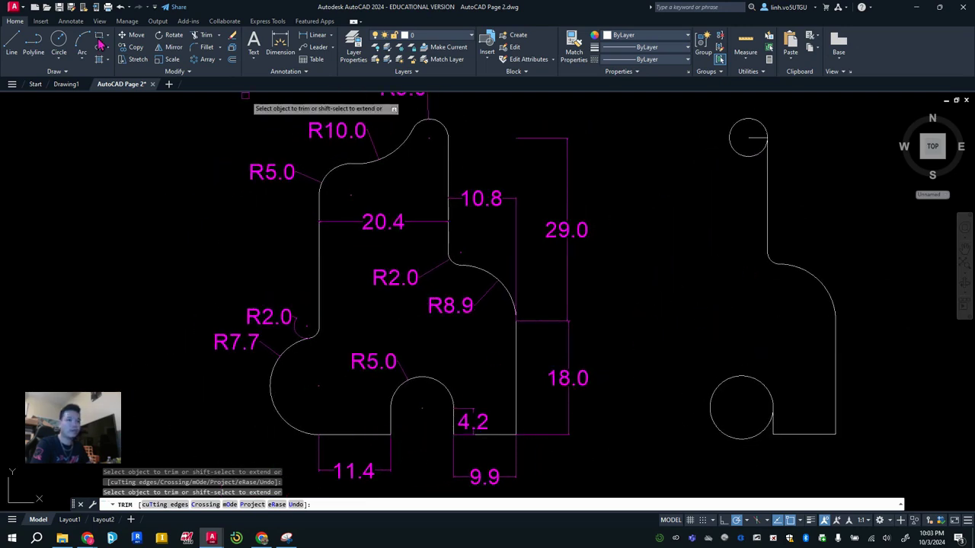
key(Escape)
Step: Draw connected lines from the left quadrant of the radius 5 circle: 4.2 down, 11.4 to the left and 7.7 up
text(l*)
key(Return)
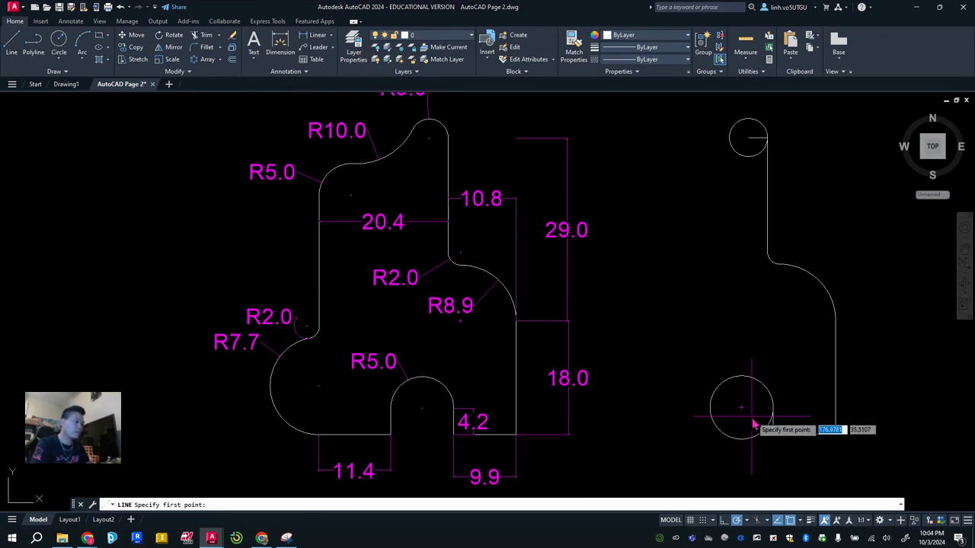
click(709, 413)
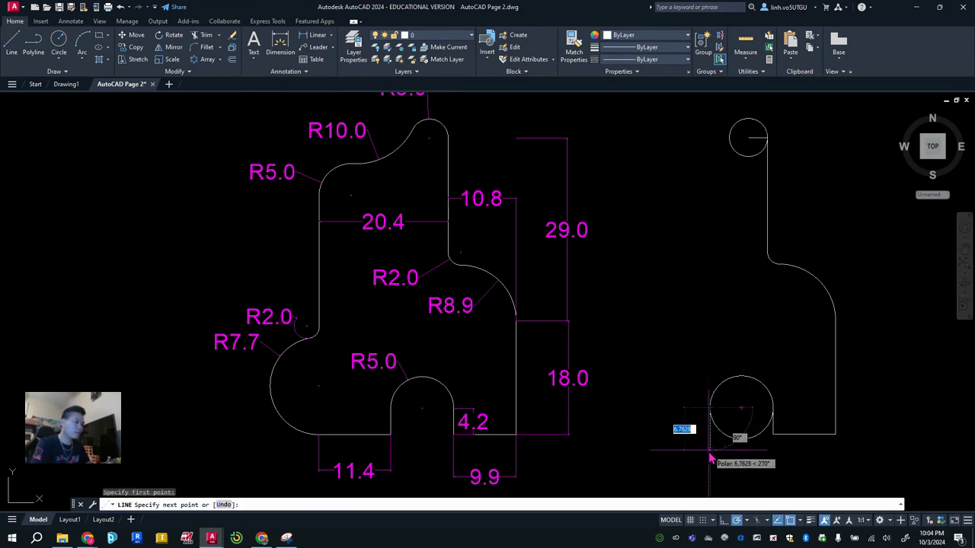
text(4.2)
key(Return)
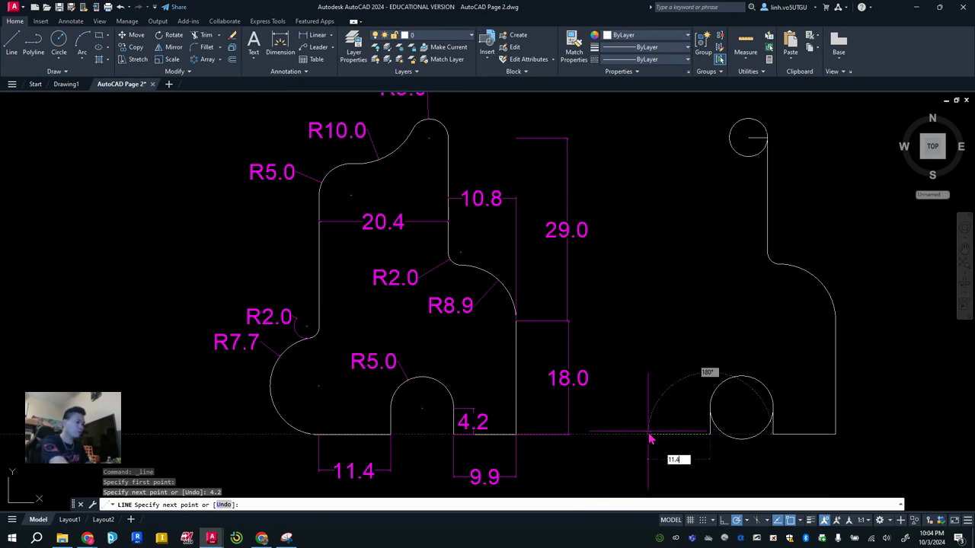
key(Return)
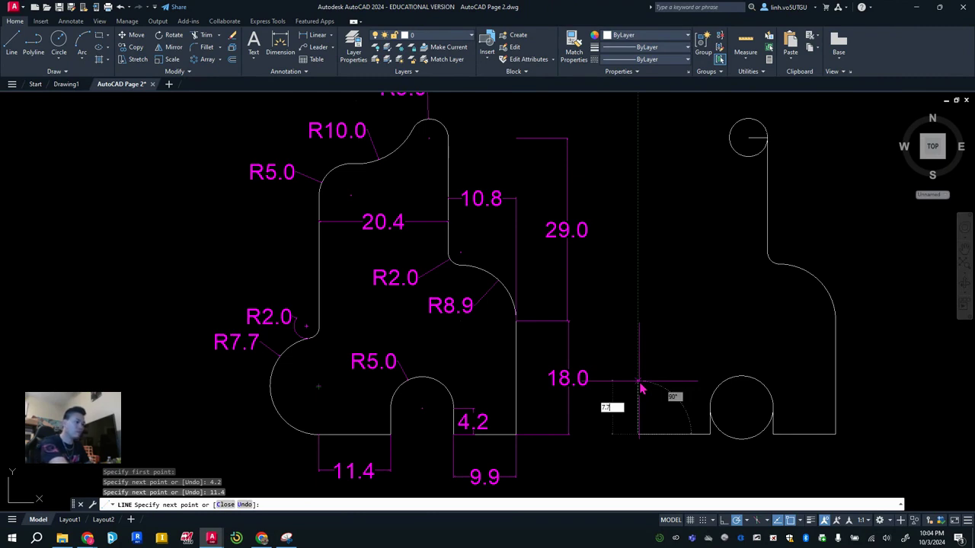
key(Return)
key(Escape)
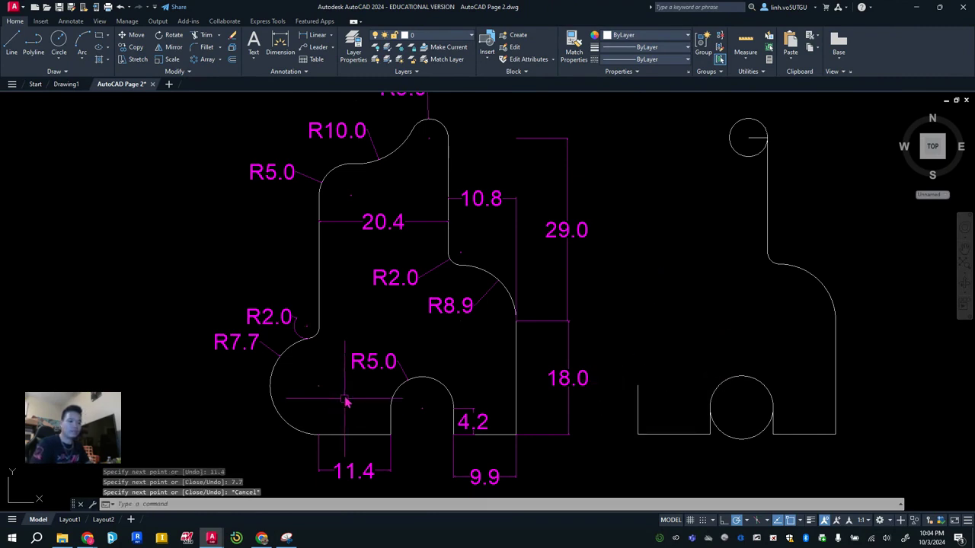
Step: Draw a circle centred on the upper end of the 7.7 line and passing through its lower end
click(63, 47)
click(638, 387)
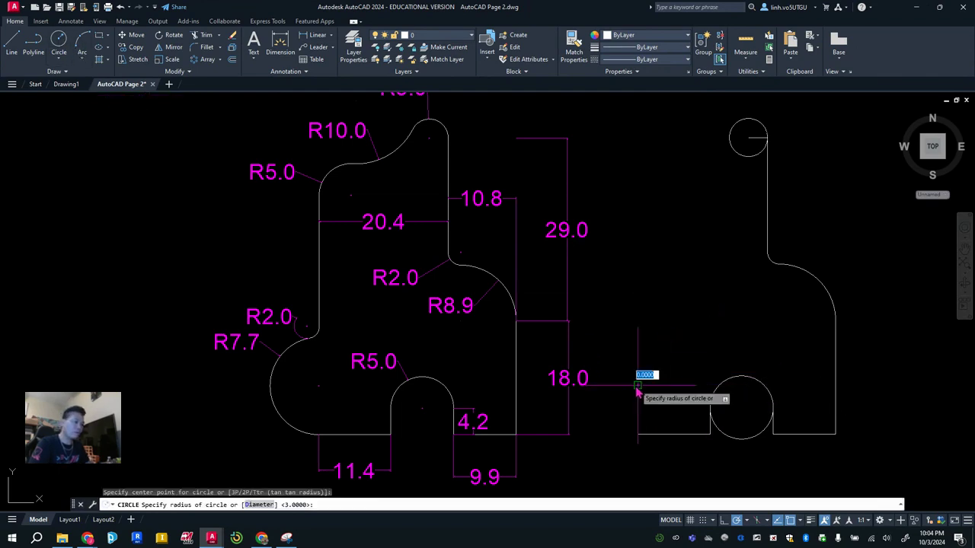
click(638, 435)
key(Escape)
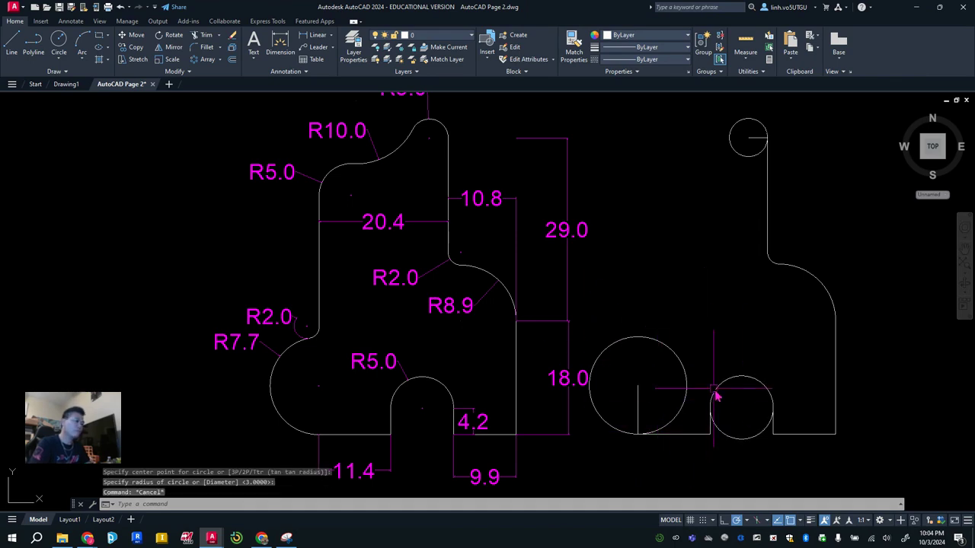
Step: Offset the upper vertical line by 20.4 to the left
middle_drag(699, 348, 683, 374)
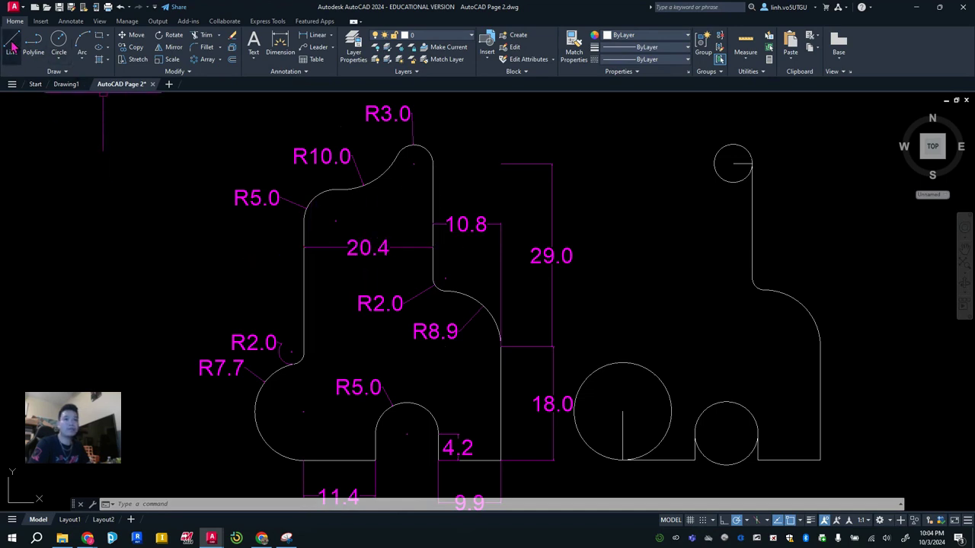
click(232, 61)
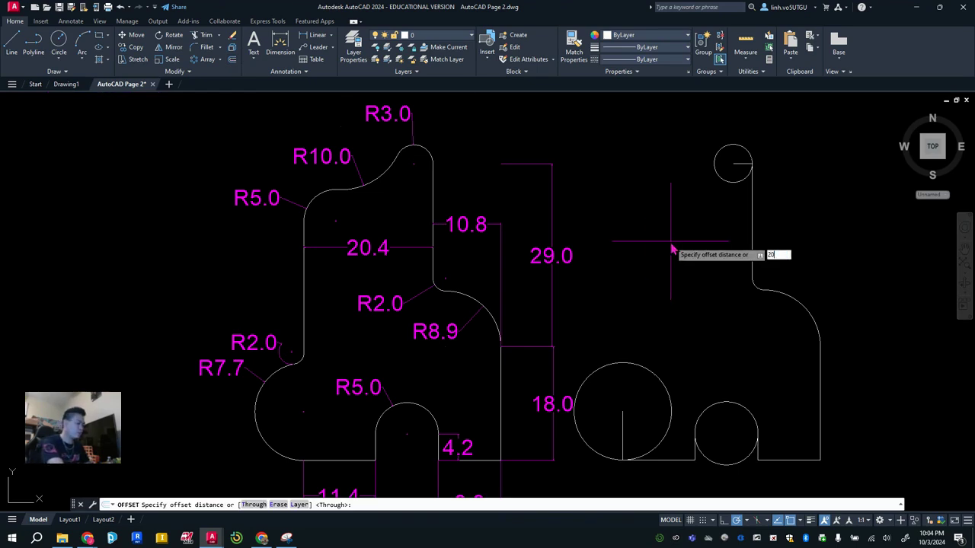
text(20.4)
key(Return)
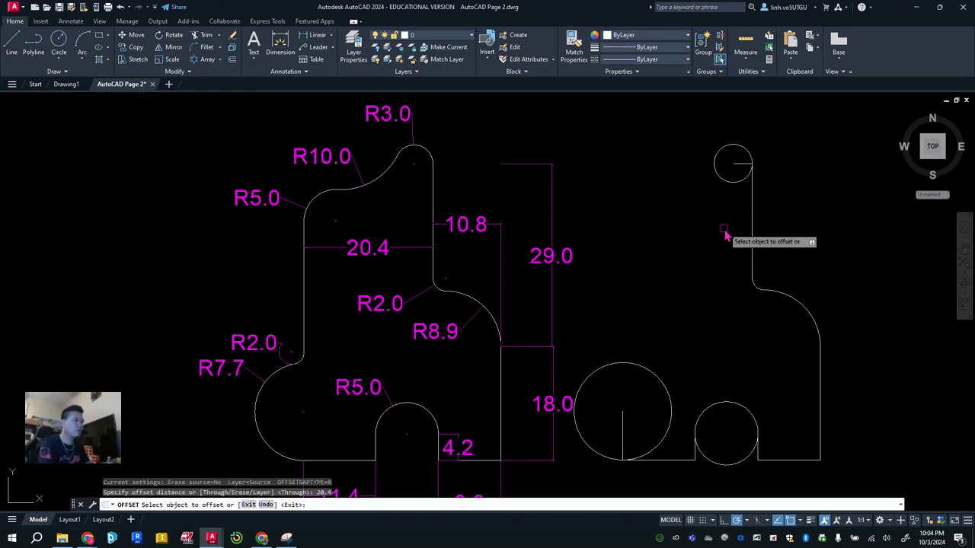
click(753, 204)
click(652, 226)
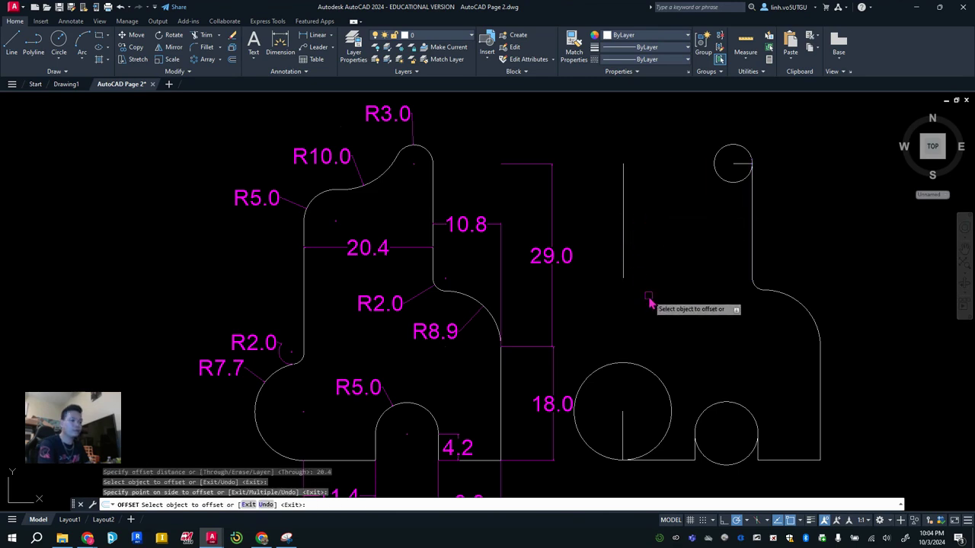
key(Escape)
Step: Stretch the offset line's lower end just inside the radius 7.7 circle and fillet the line to the circle with radius 2
click(624, 255)
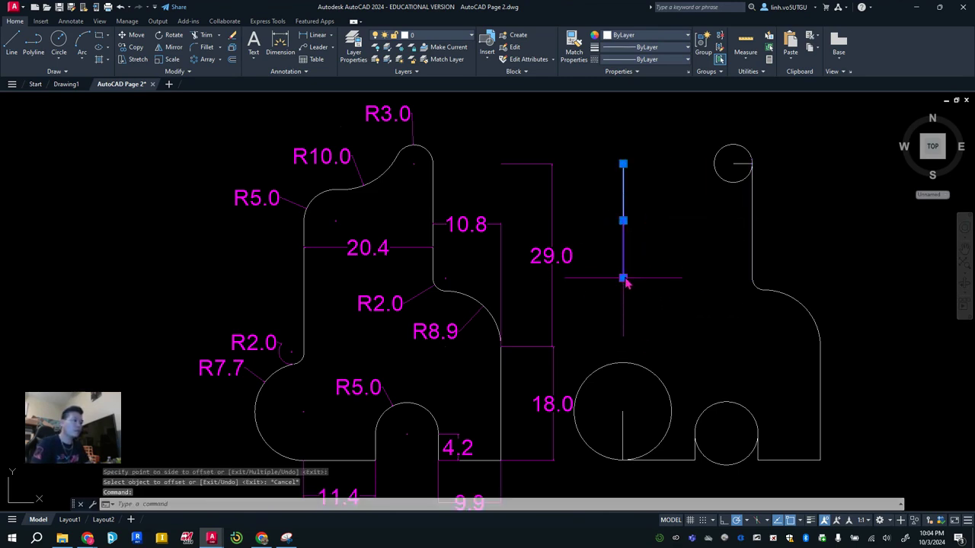
click(623, 278)
click(624, 367)
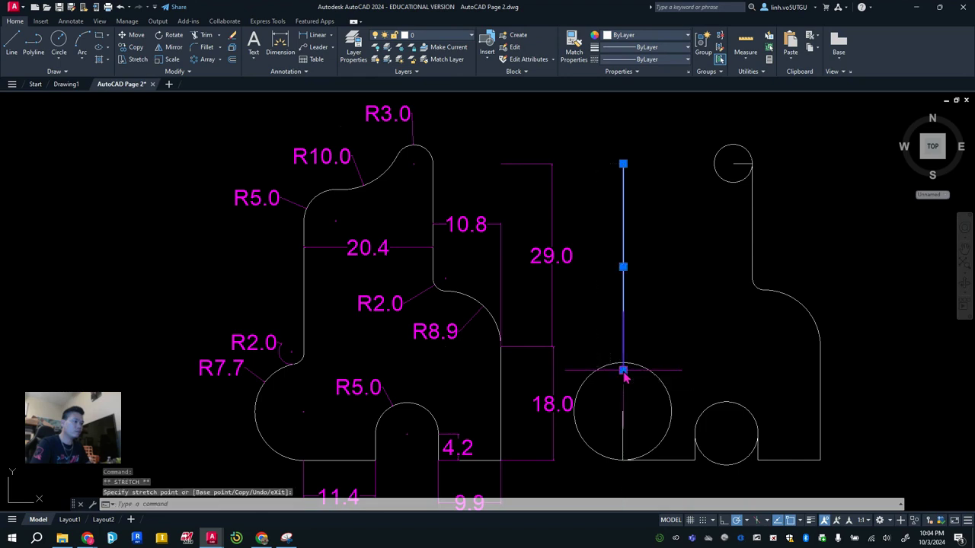
key(Escape)
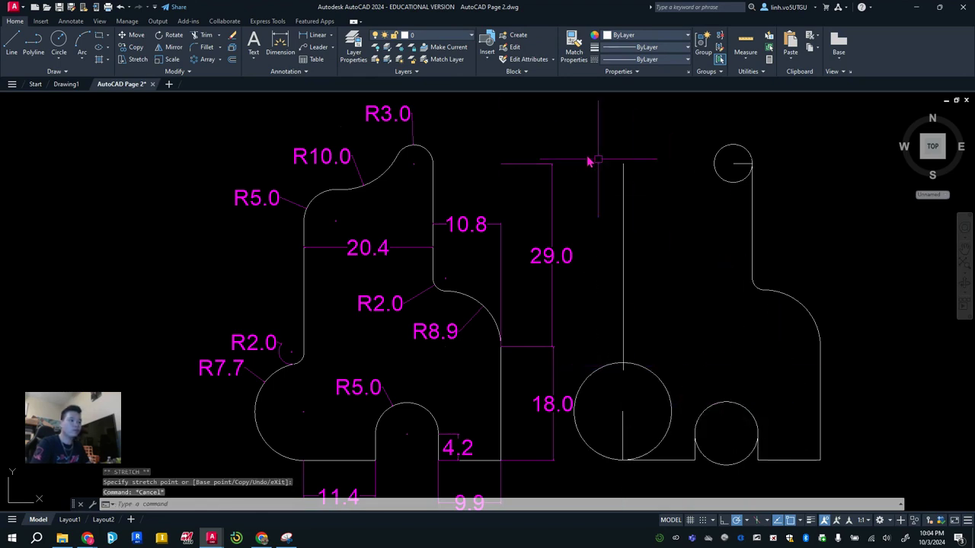
click(207, 47)
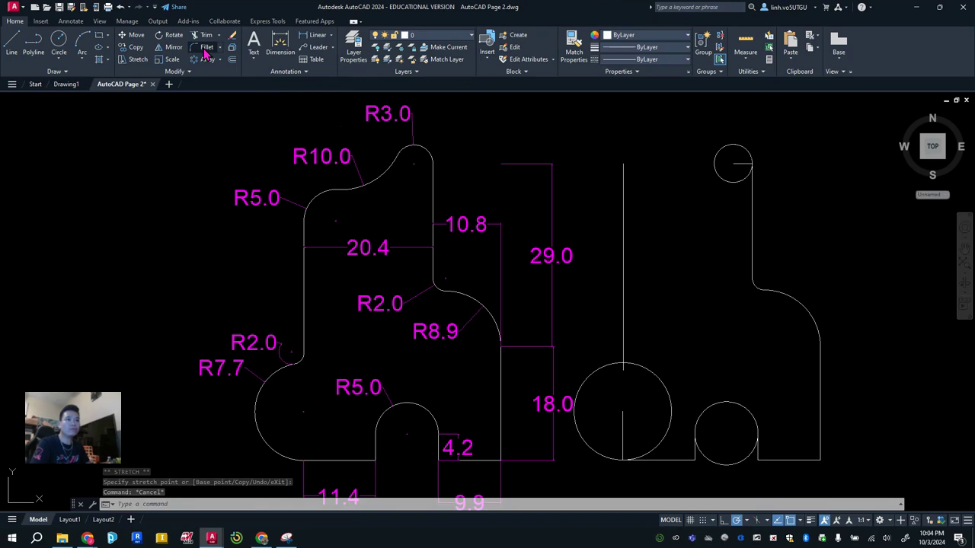
click(624, 343)
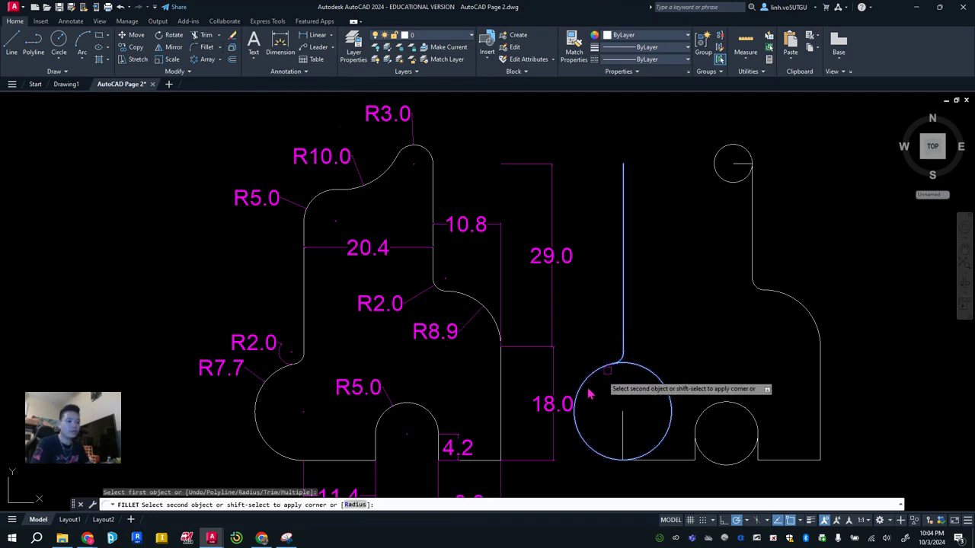
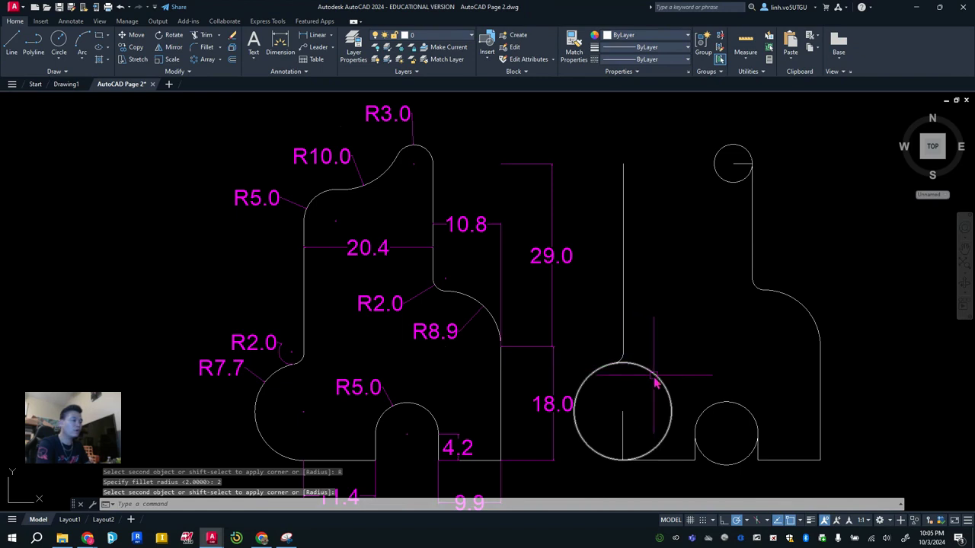
Step: Trim the right side of the radius 7.7 circle, the 7.7 vertical line and the lower half of the radius 5 circle
click(206, 37)
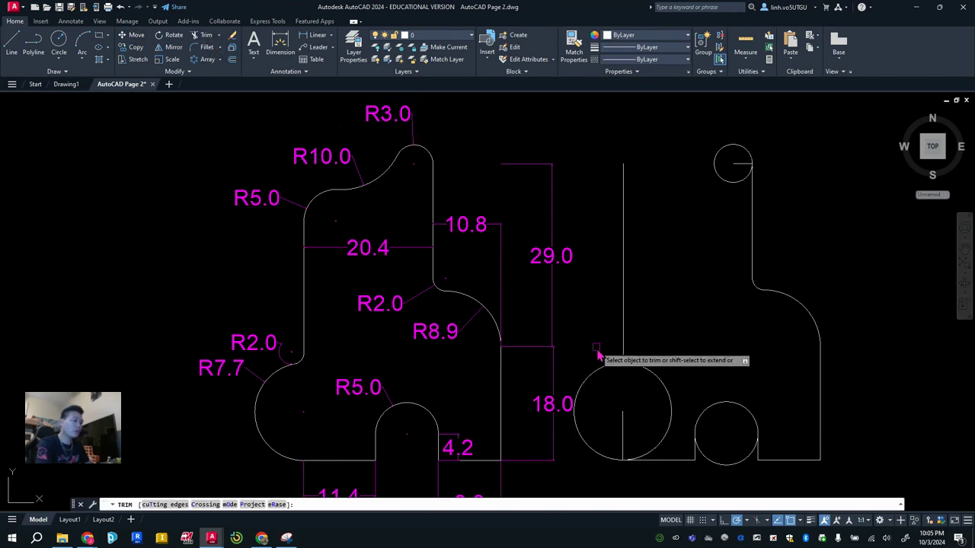
click(638, 369)
click(623, 435)
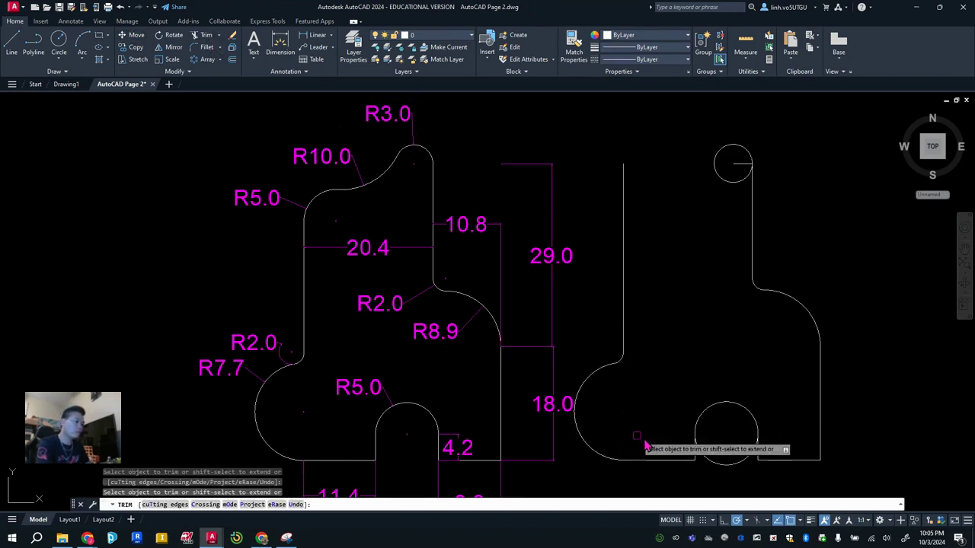
click(709, 460)
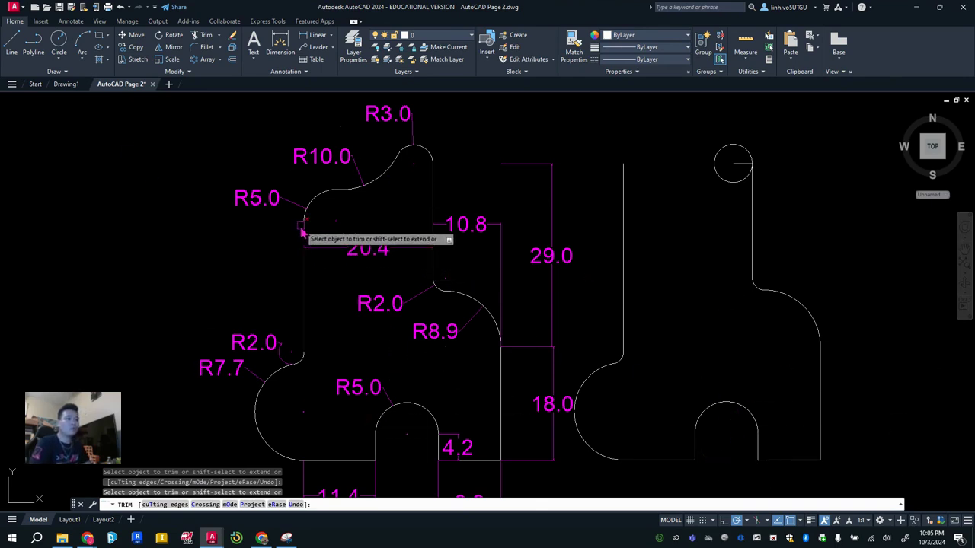
scroll(287, 202, up, 2)
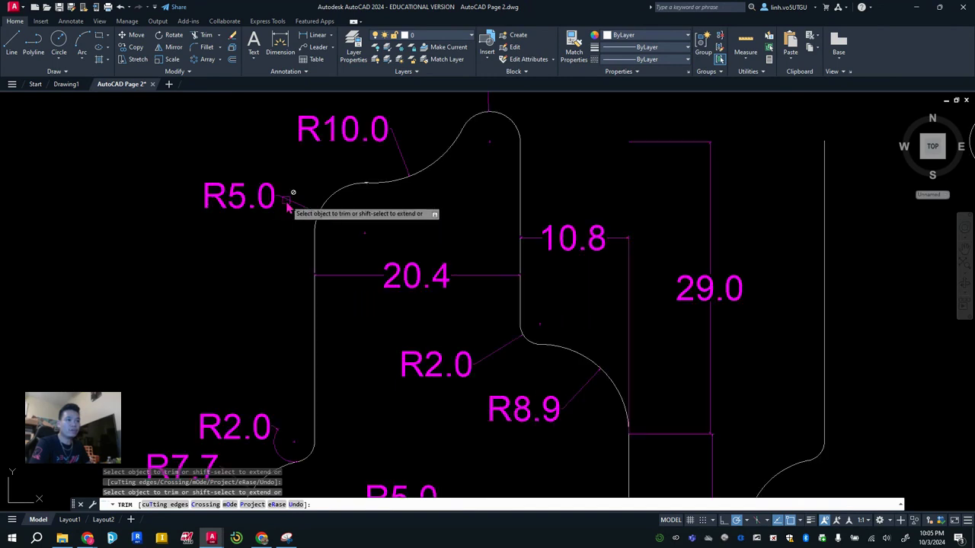
key(Escape)
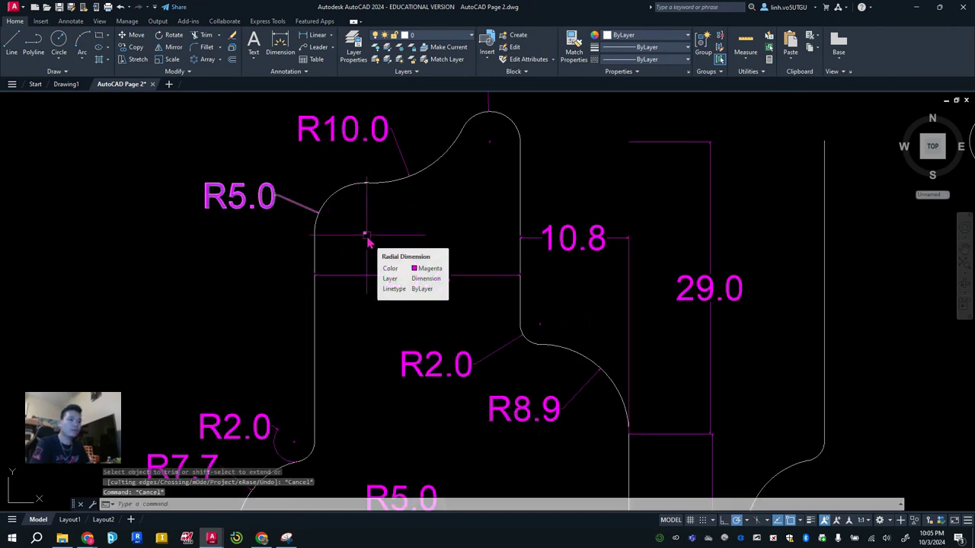
Step: Offset the profile's left vertical line by 5 to the right
scroll(707, 350, down, 2)
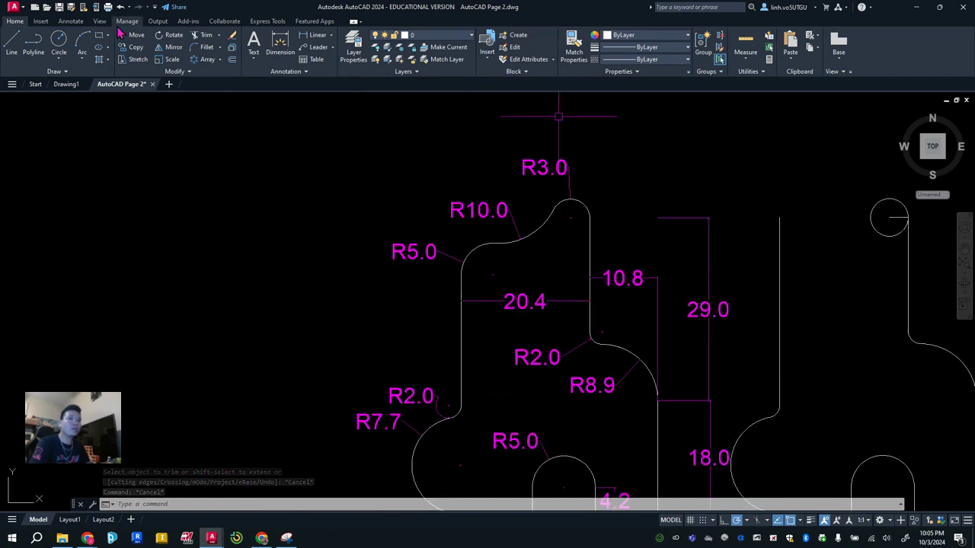
click(233, 62)
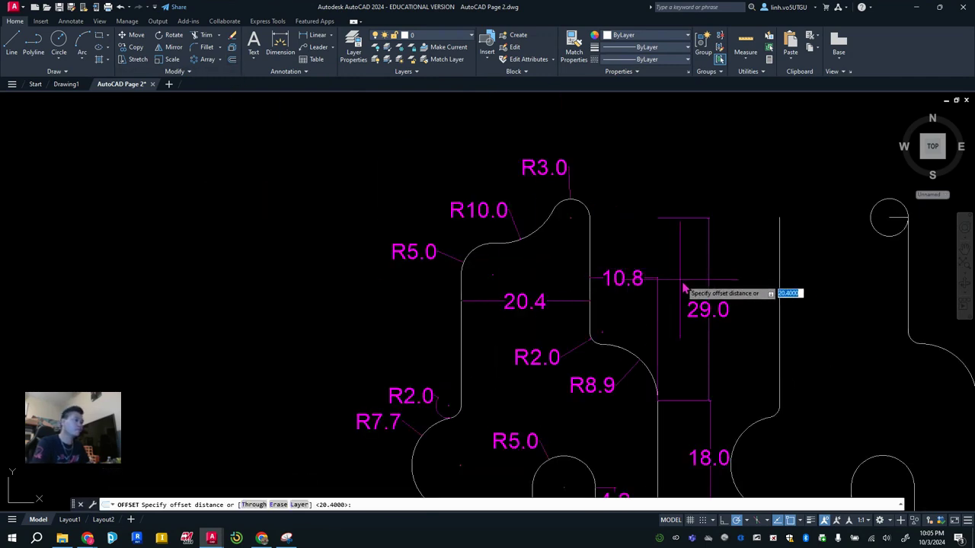
key(Return)
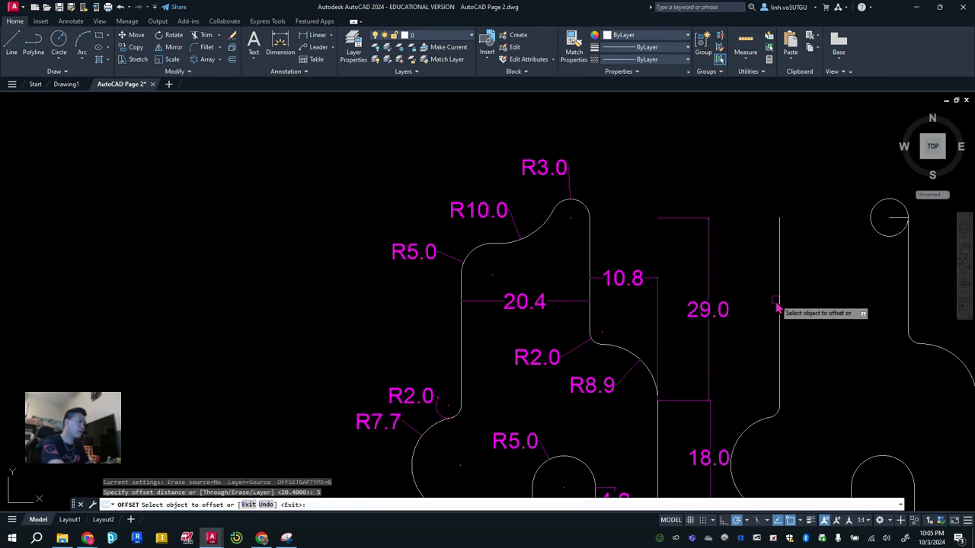
click(778, 304)
click(792, 308)
middle_drag(817, 363, 728, 367)
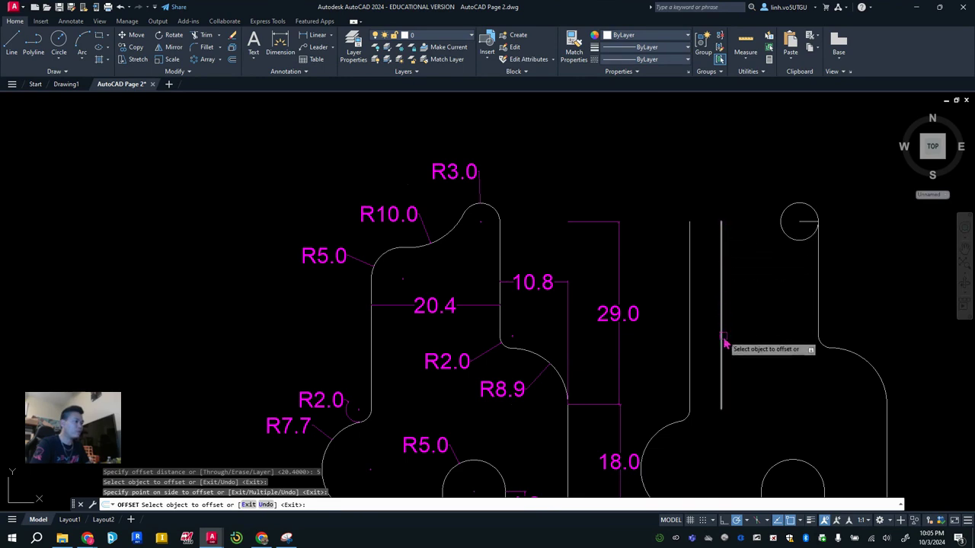
click(405, 283)
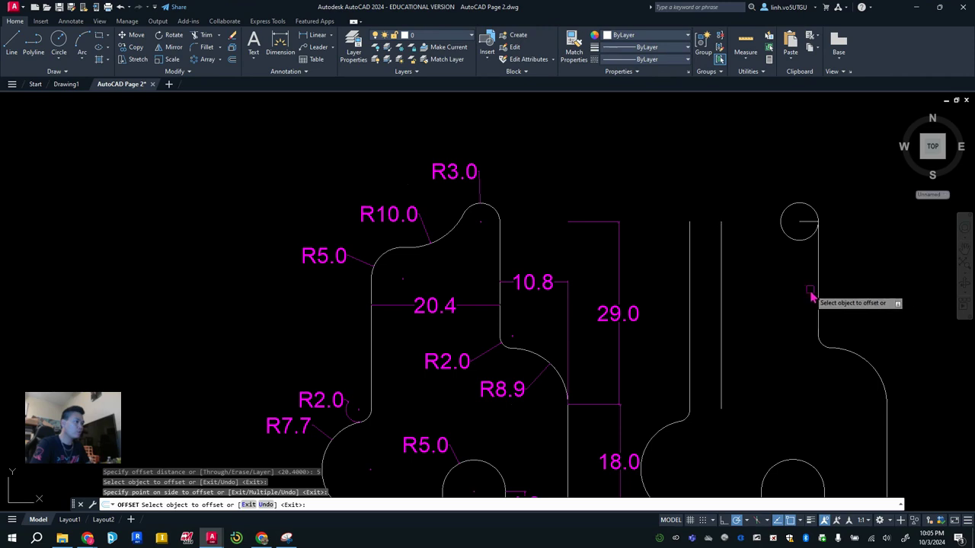
key(Escape)
key(Escape)
key(Escape)
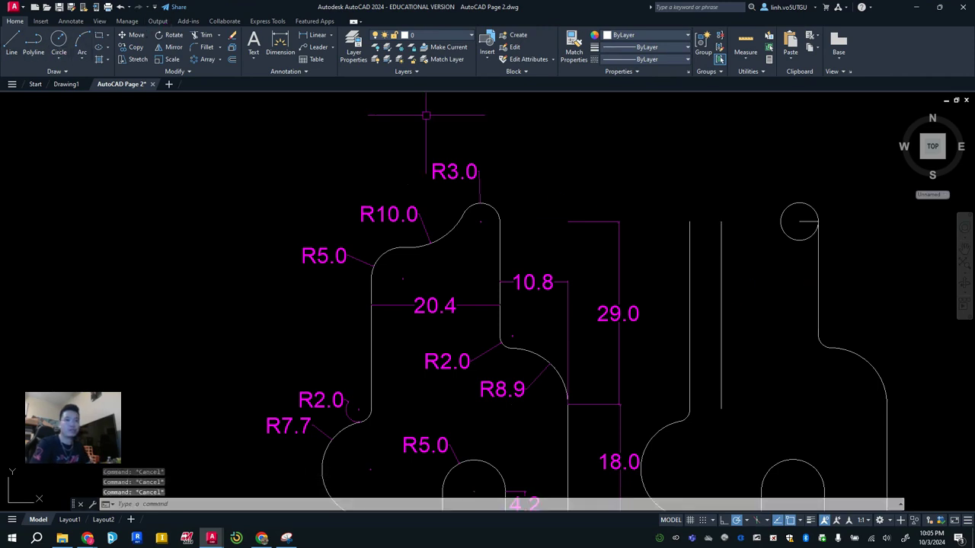
Step: Draw a horizontal line from the midpoint of the upper right vertical line to the offset line
click(12, 41)
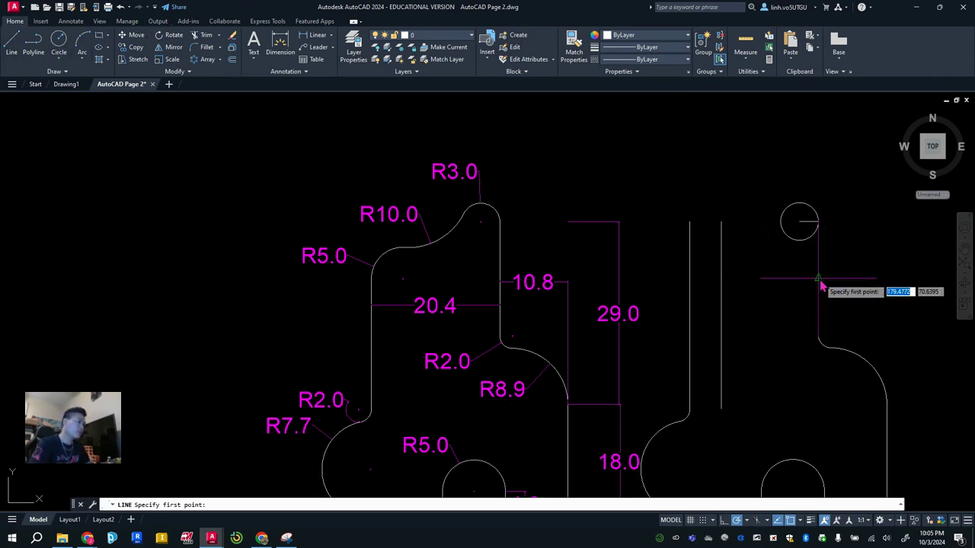
click(820, 281)
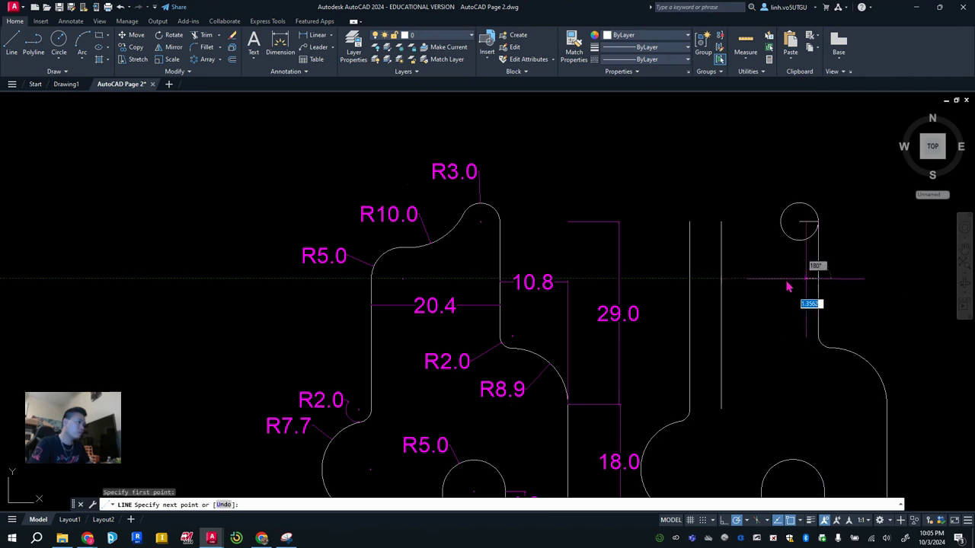
click(724, 286)
key(Escape)
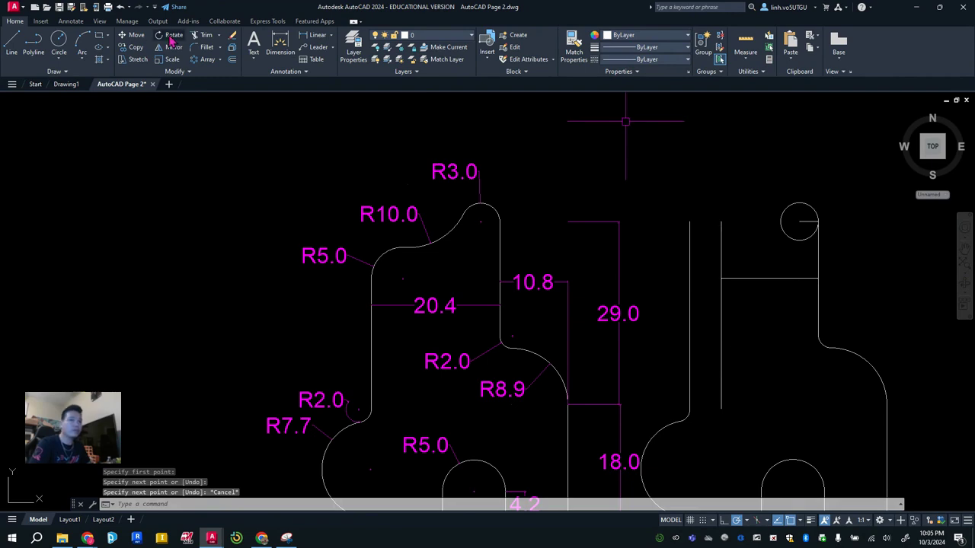
Step: Draw a radius 5 circle centred where the horizontal line meets the offset line
click(59, 42)
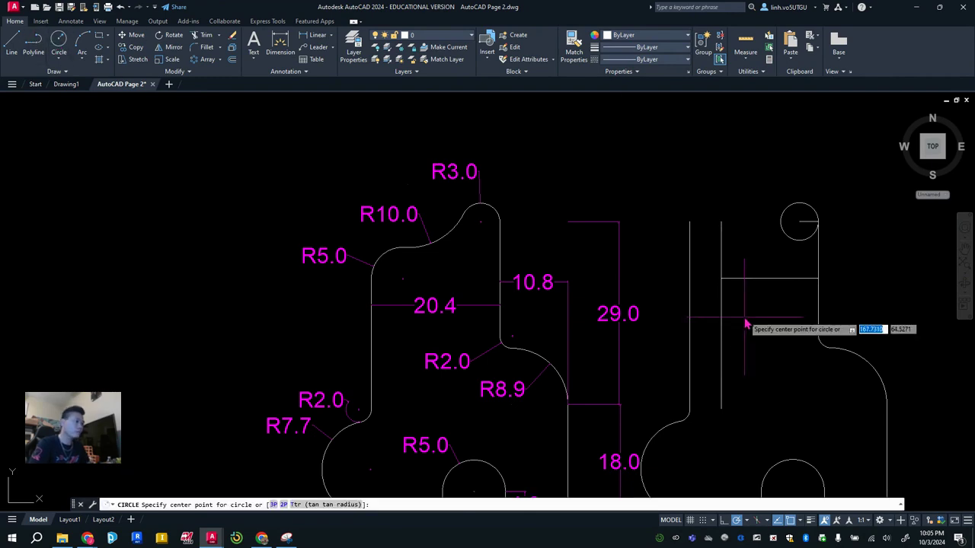
click(721, 279)
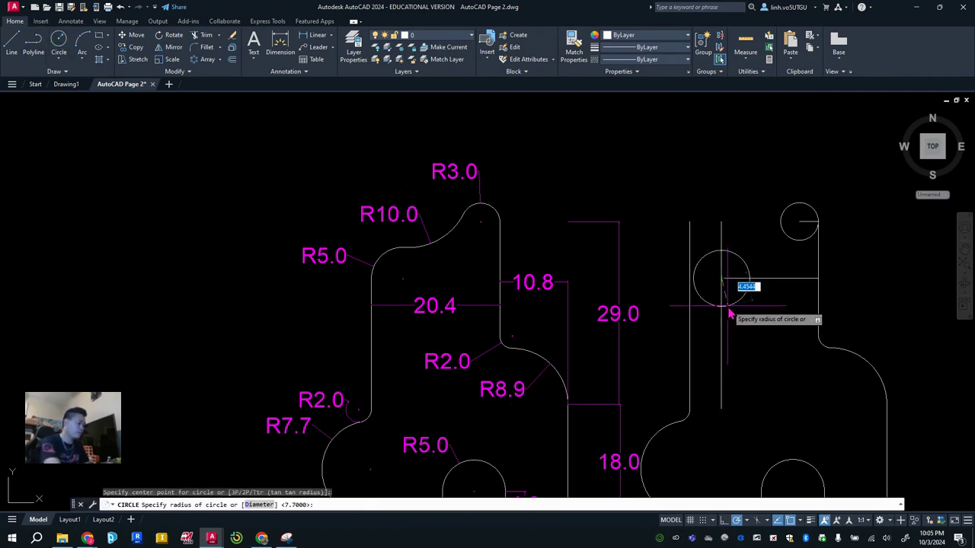
text(5)
key(Return)
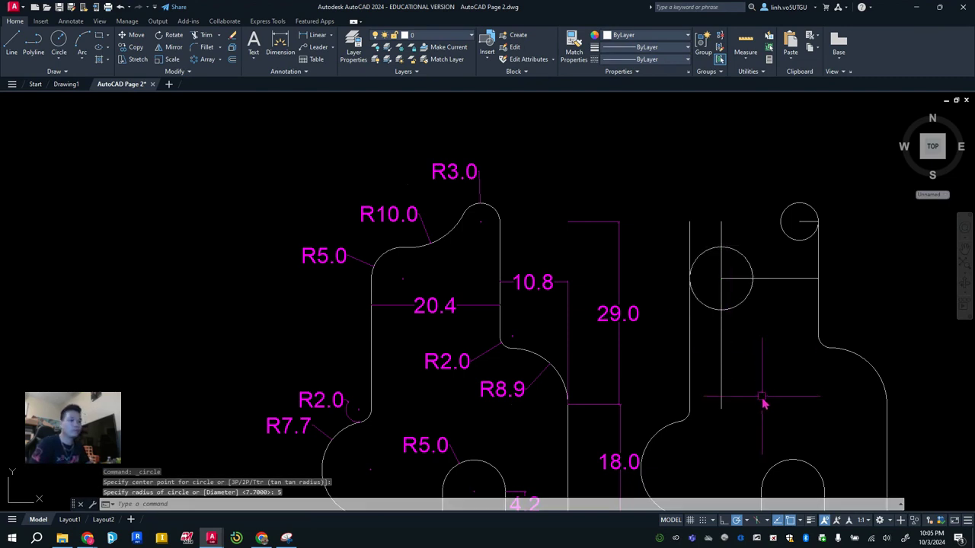
Step: Delete the horizontal construction line and the offset vertical line
click(792, 283)
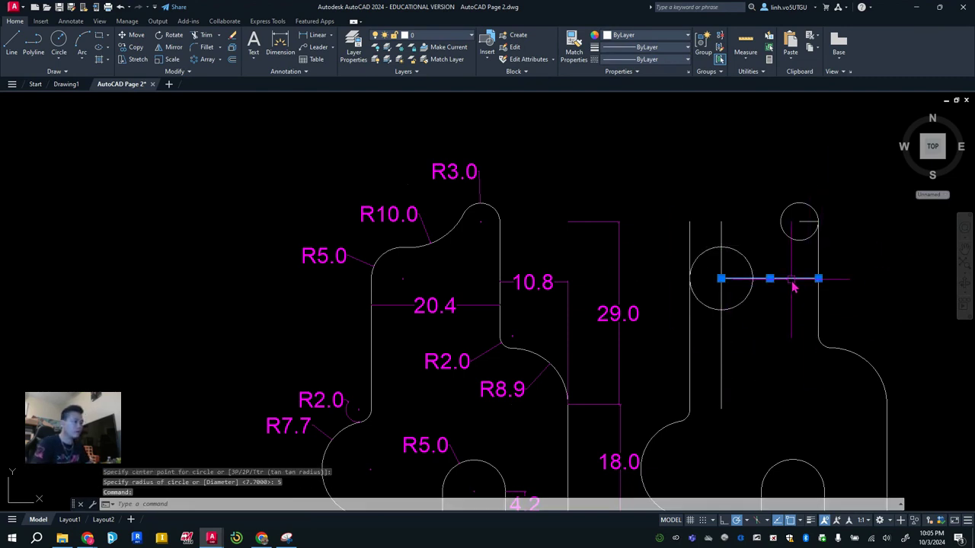
key(Delete)
click(722, 340)
key(Delete)
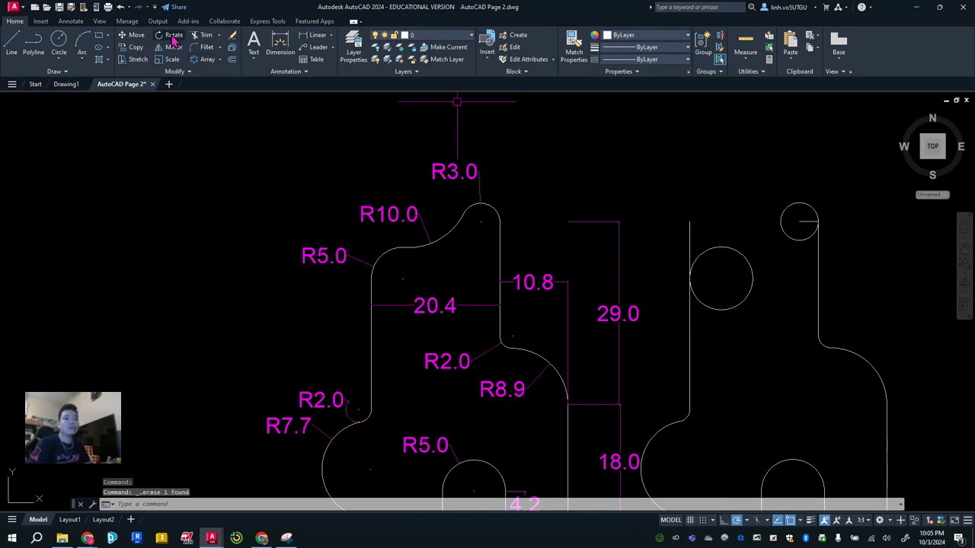
Step: Draw a radius 10 circle tangent to the upper radius 5 circle and the radius 3 circle
click(60, 61)
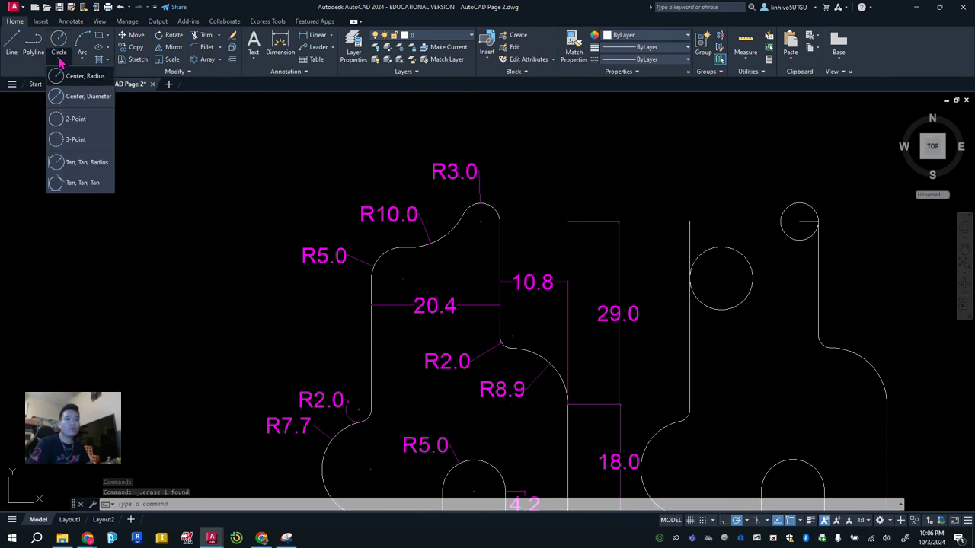
click(75, 170)
click(710, 256)
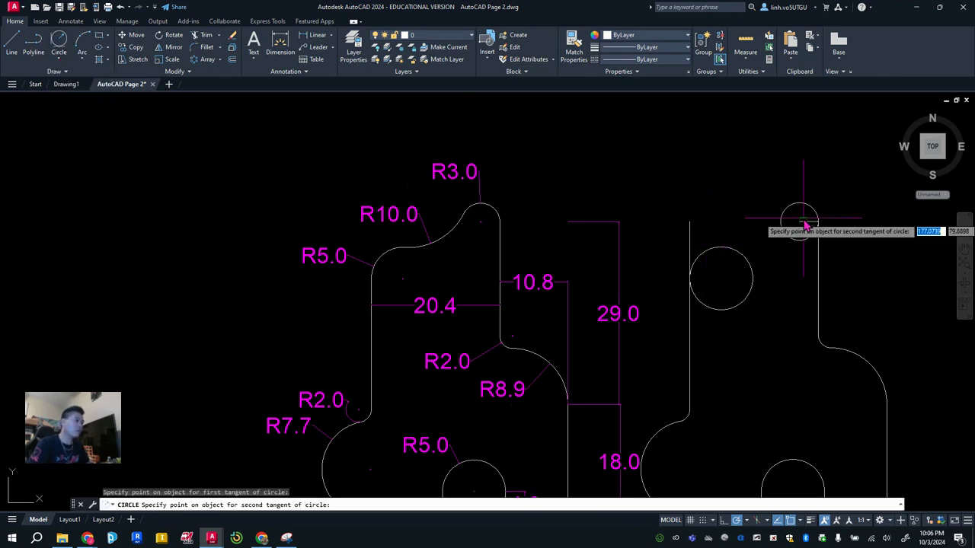
click(796, 217)
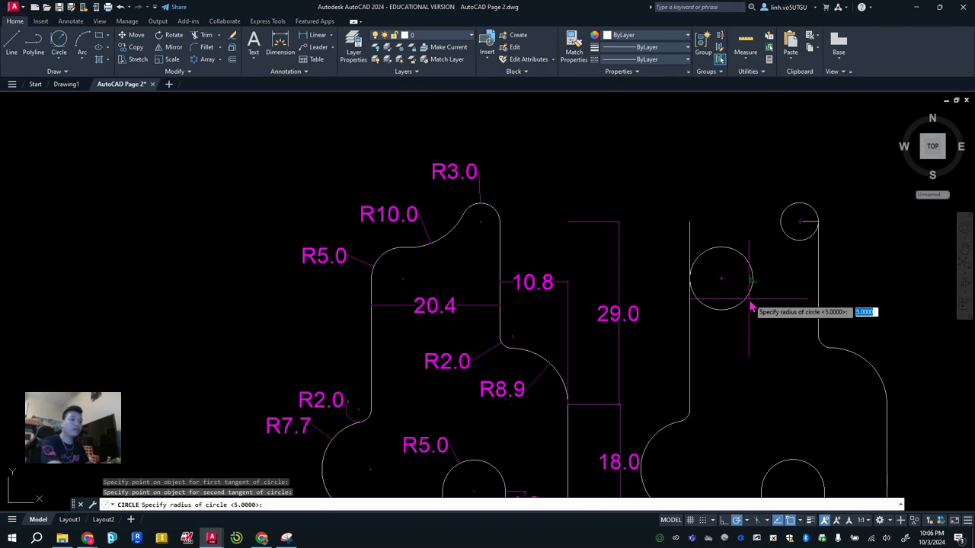
scroll(556, 373, down, 3)
scroll(529, 437, up, 3)
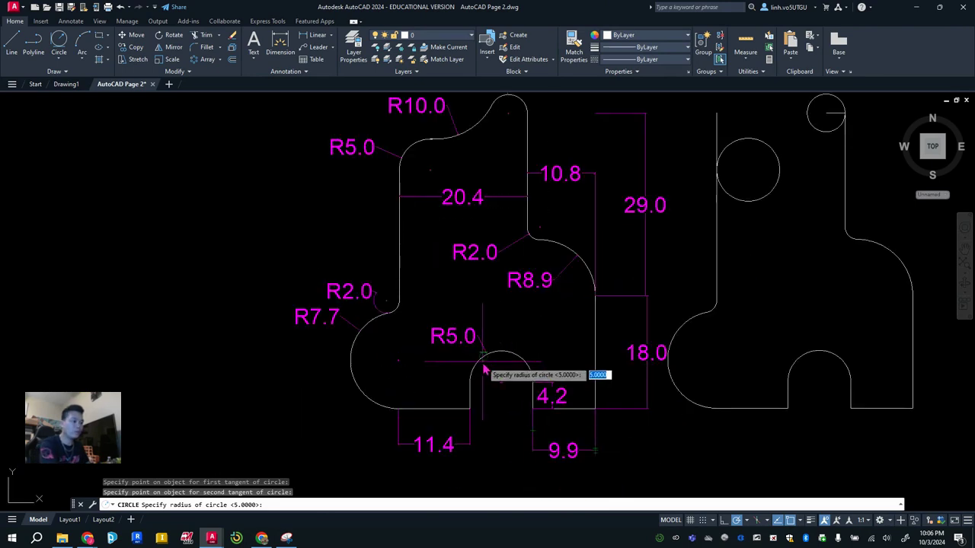
middle_drag(523, 283, 483, 388)
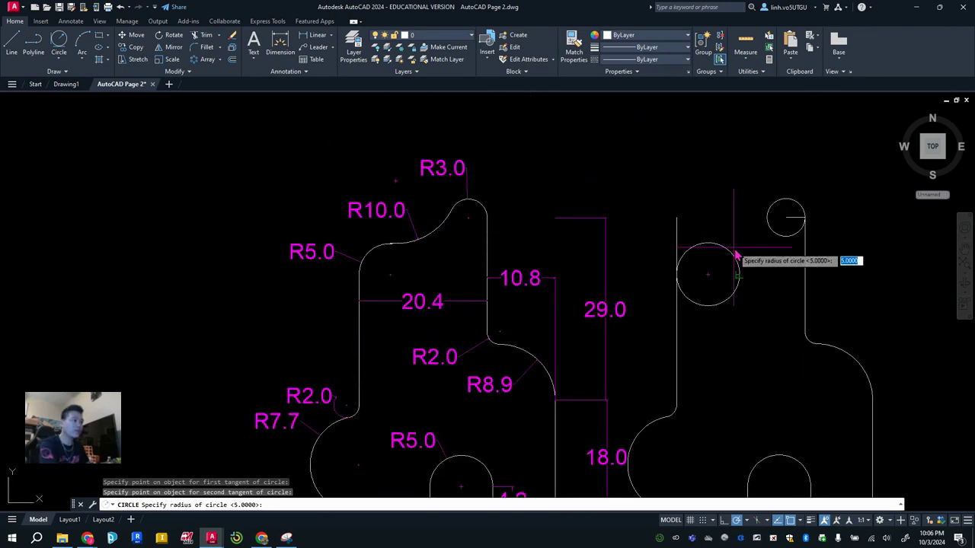
key(Return)
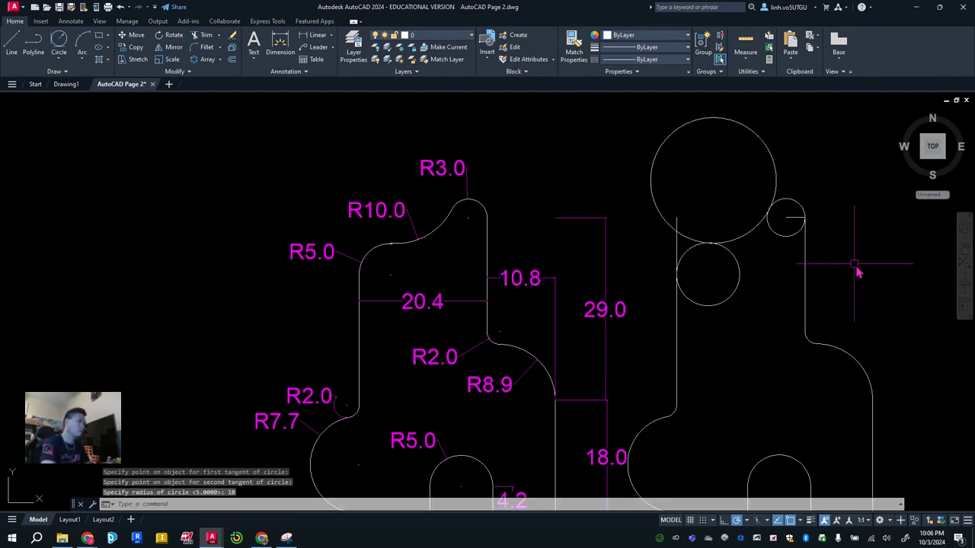
Step: Trim the radius 10, 5 and 3 circles and the excess line pieces so only the profile's upper outline remains
click(199, 36)
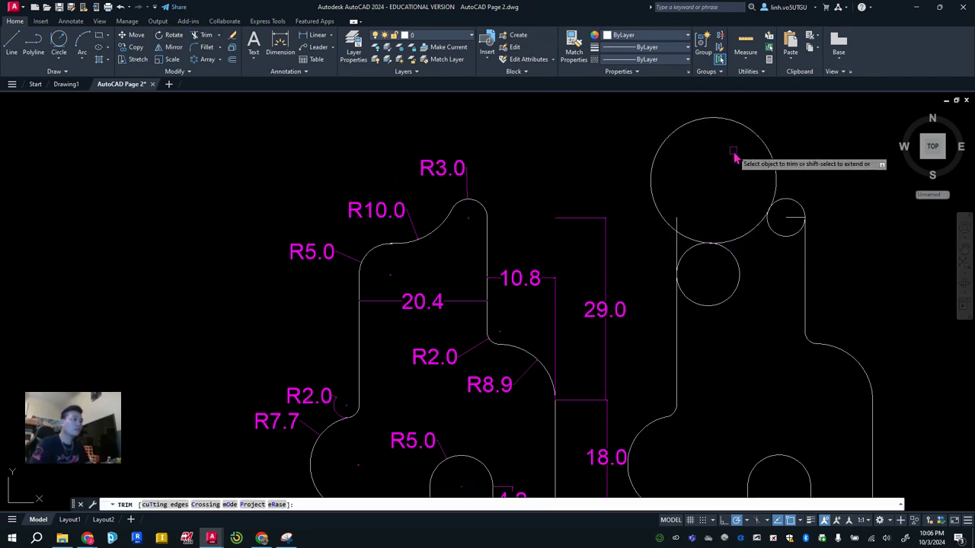
click(724, 122)
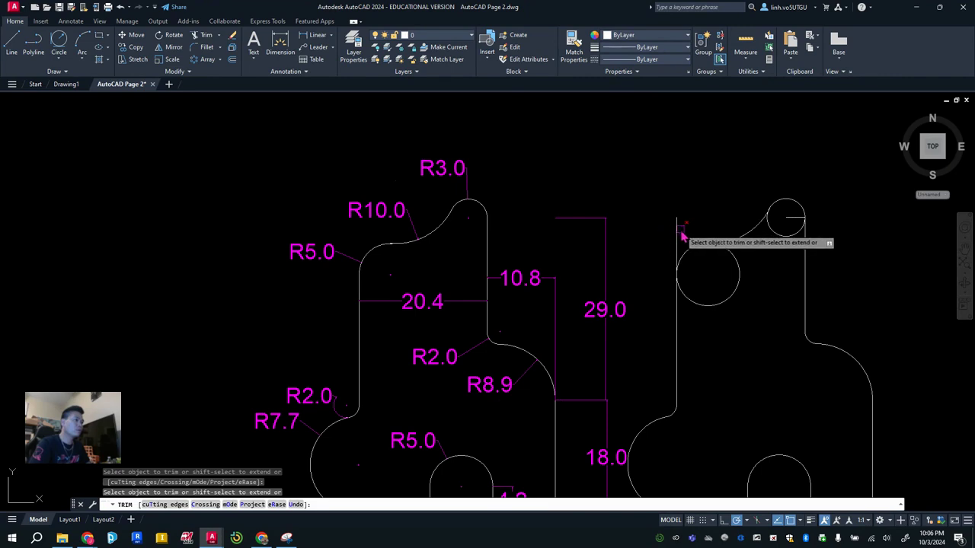
click(782, 237)
click(680, 265)
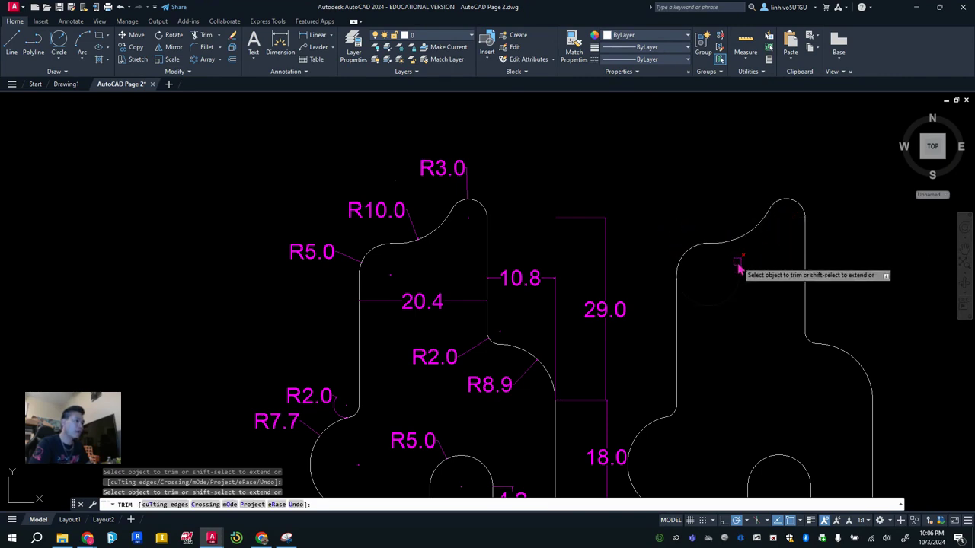
middle_drag(765, 296, 757, 208)
scroll(761, 268, down, 1)
scroll(760, 268, up, 1)
middle_drag(760, 268, 674, 259)
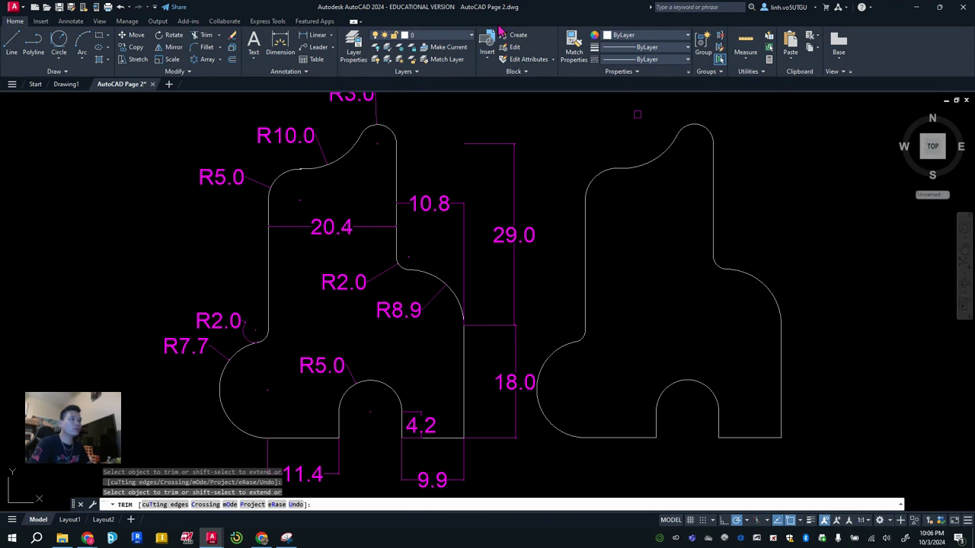
Step: Make the Dimension layer current
click(469, 36)
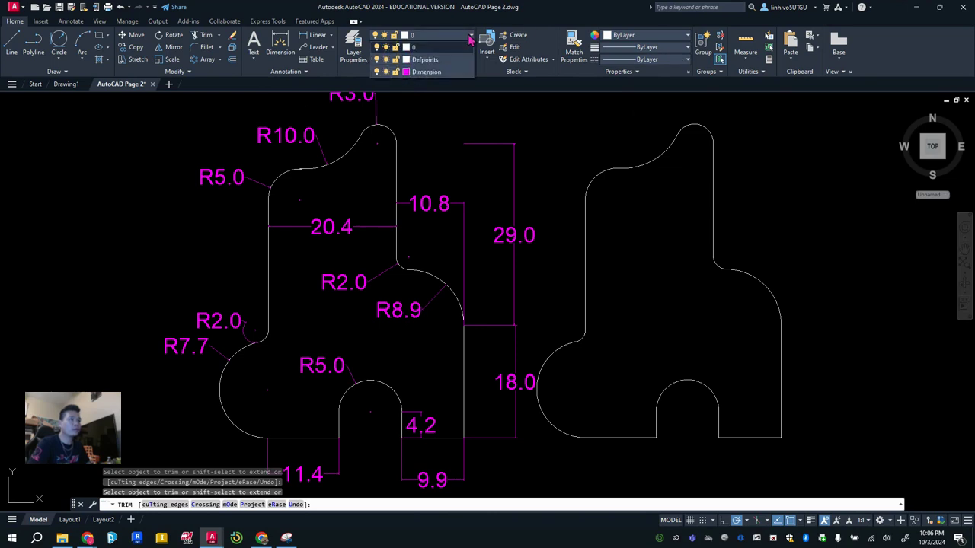
click(423, 71)
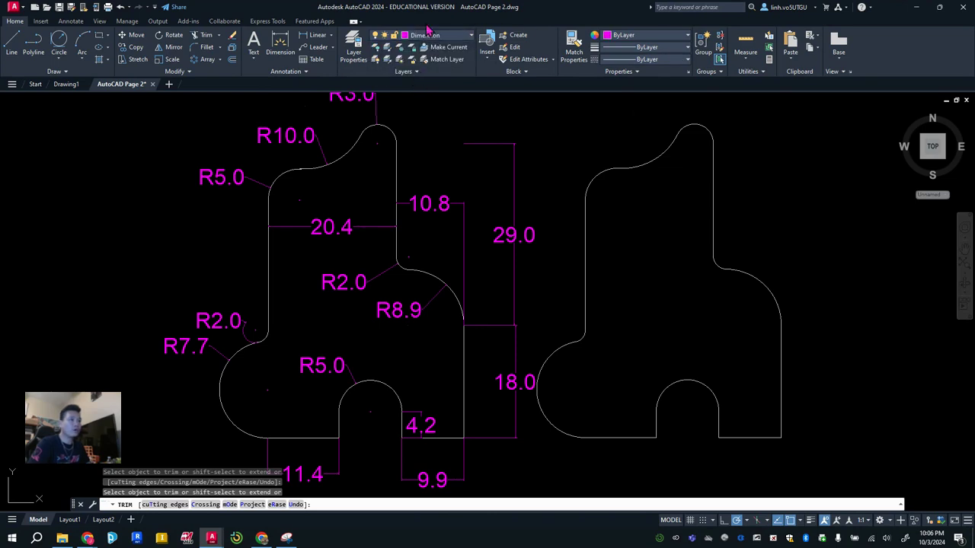
click(280, 46)
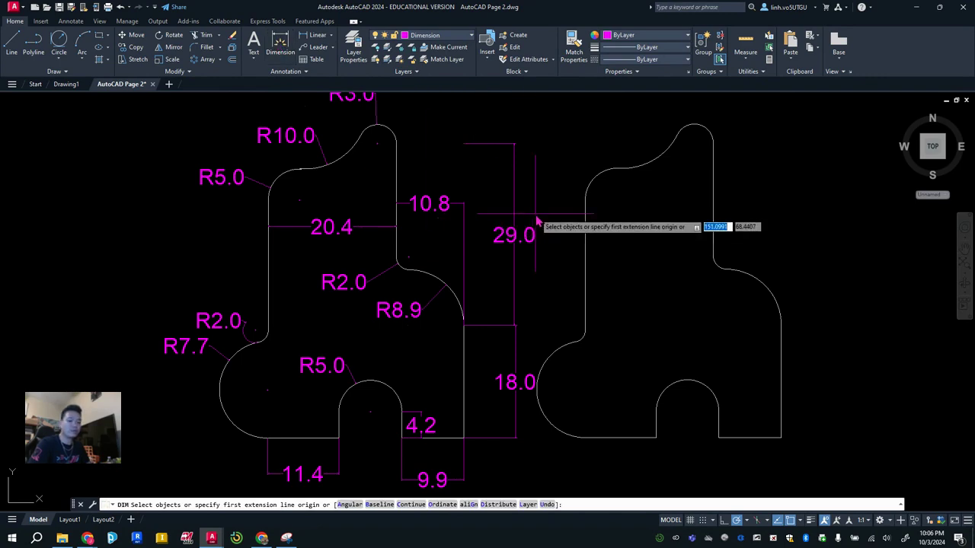
key(Escape)
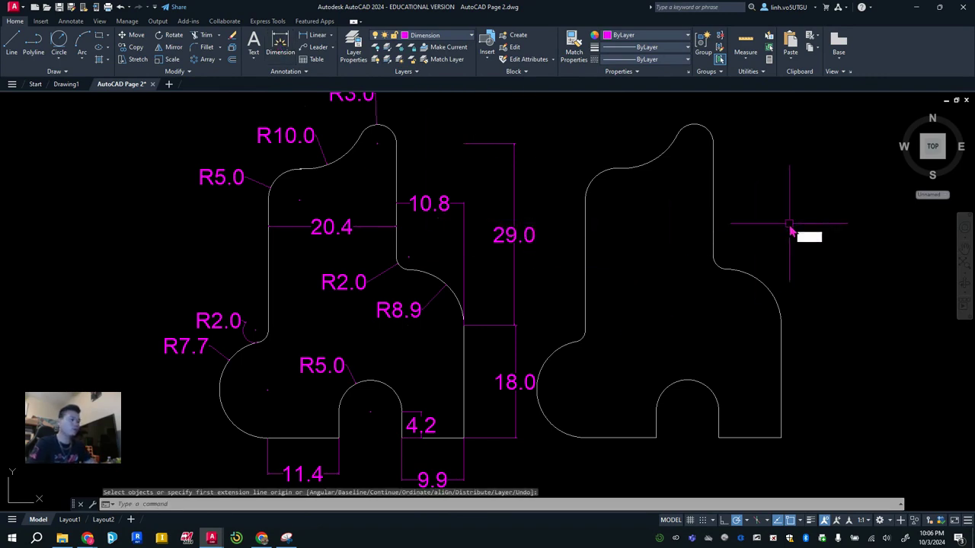
Step: Review the text and primary unit settings of the Standard dimension style without changing them
click(835, 256)
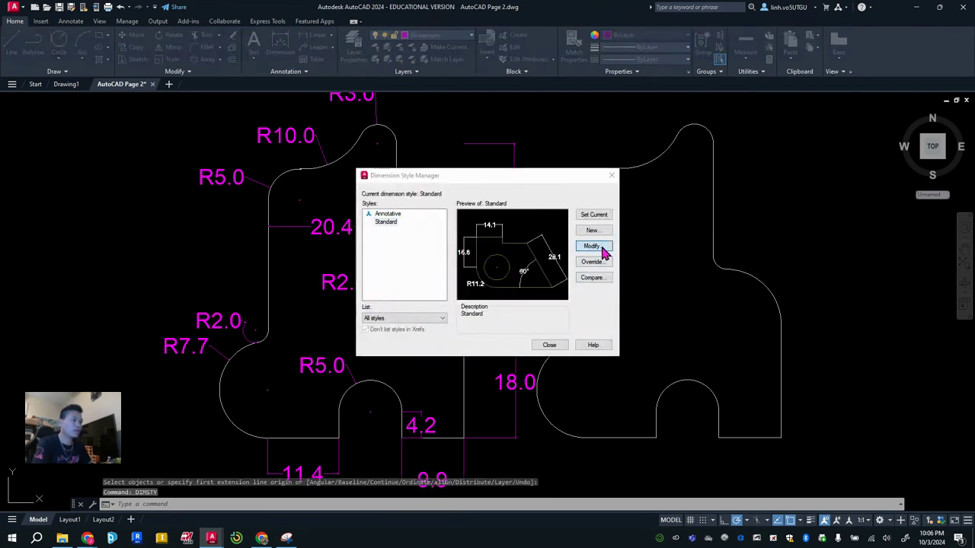
click(599, 247)
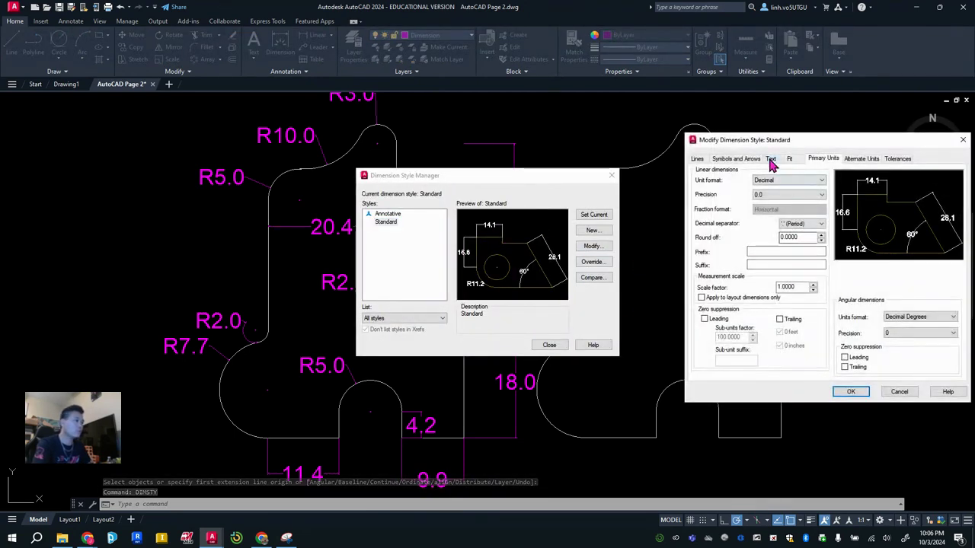
click(771, 159)
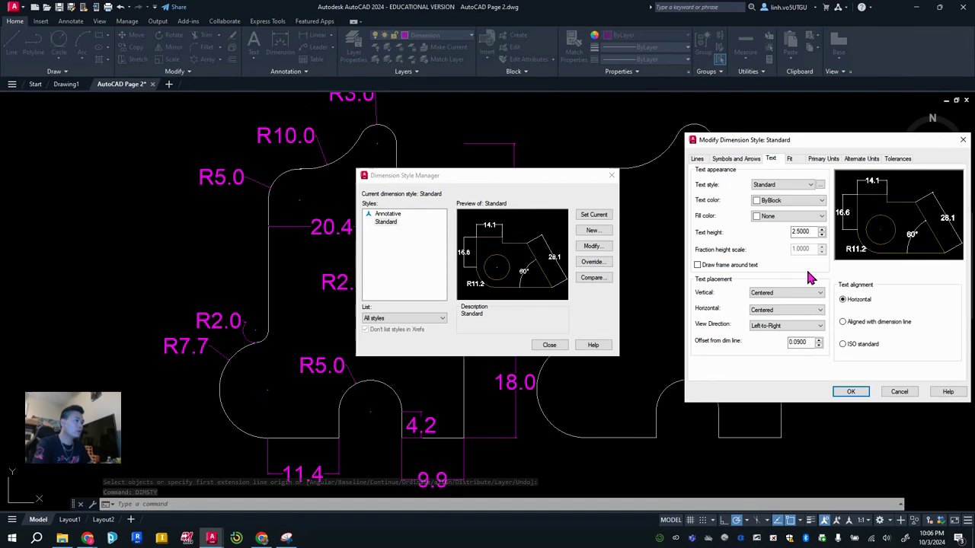
click(823, 159)
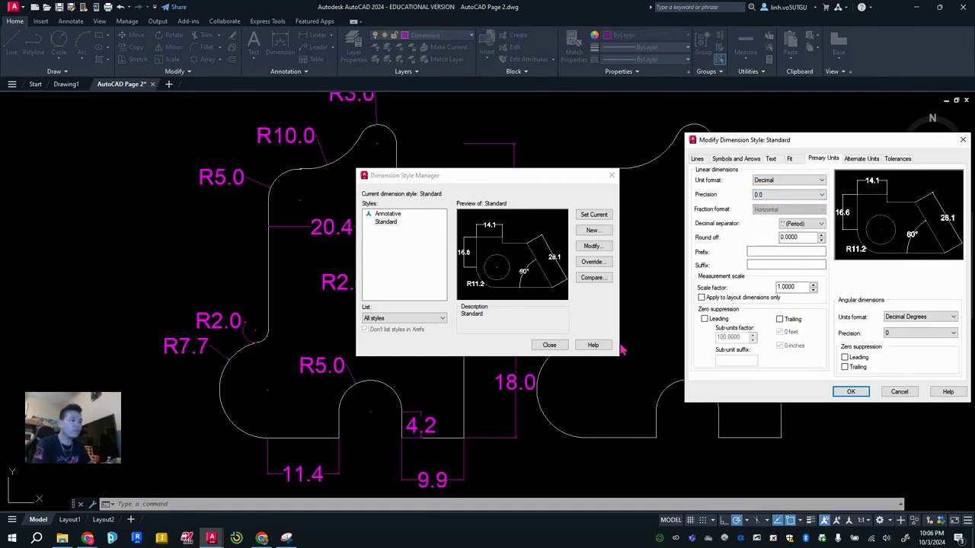
click(899, 392)
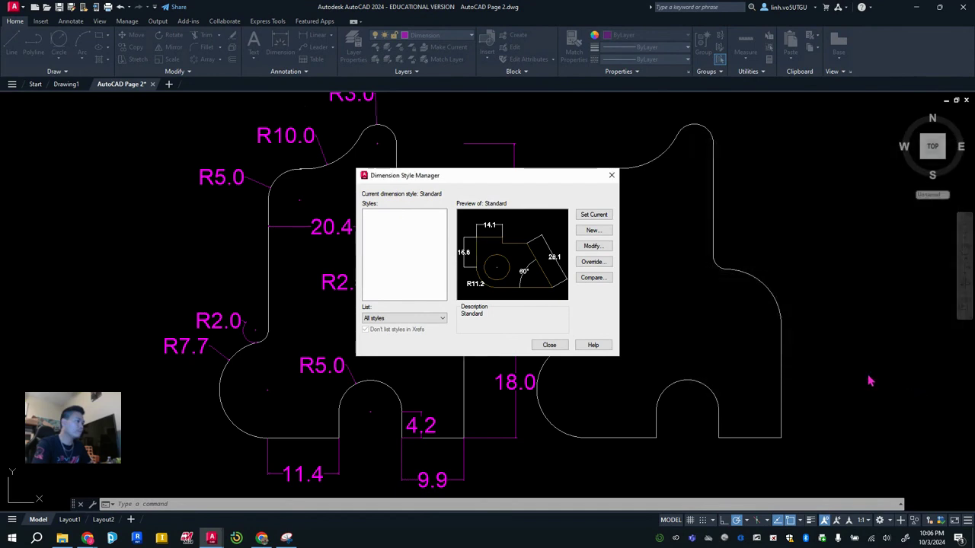
click(553, 345)
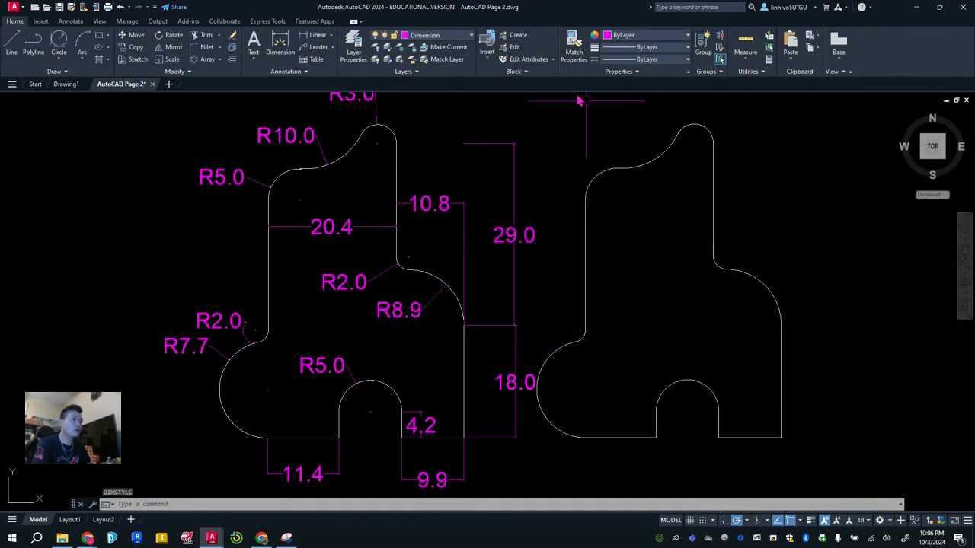
Step: Dimension the horizontal distance between the redrawn profile's two long upper vertical edges, placing the dimension inside the outline
click(280, 45)
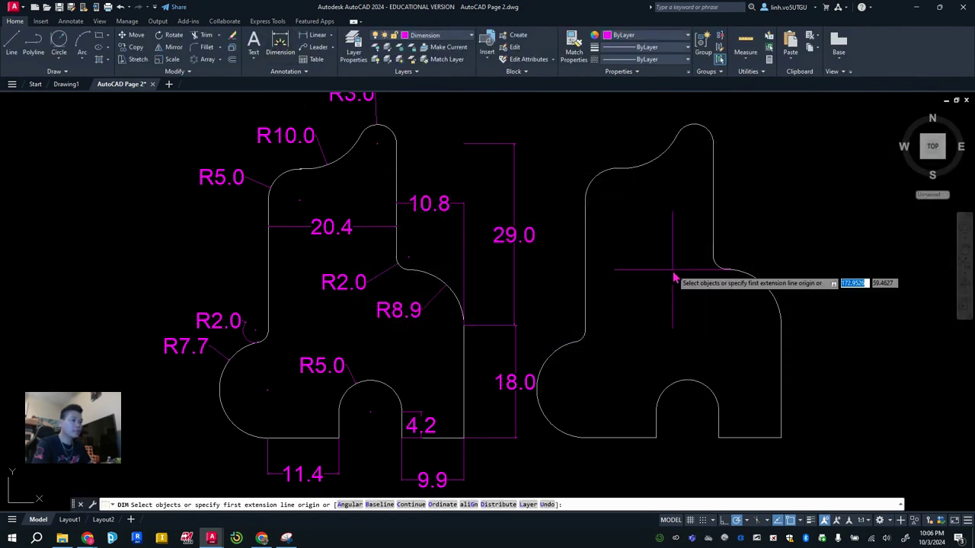
key(Return)
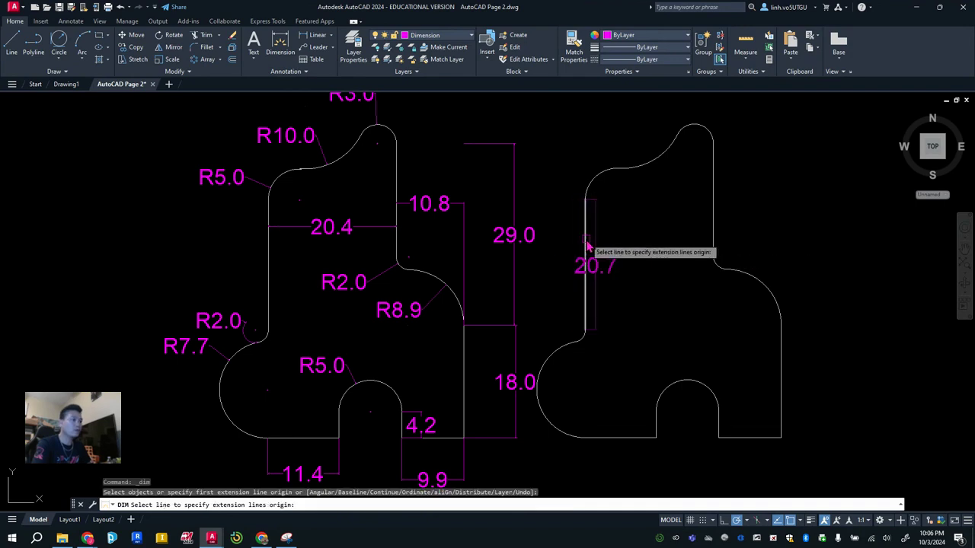
click(587, 245)
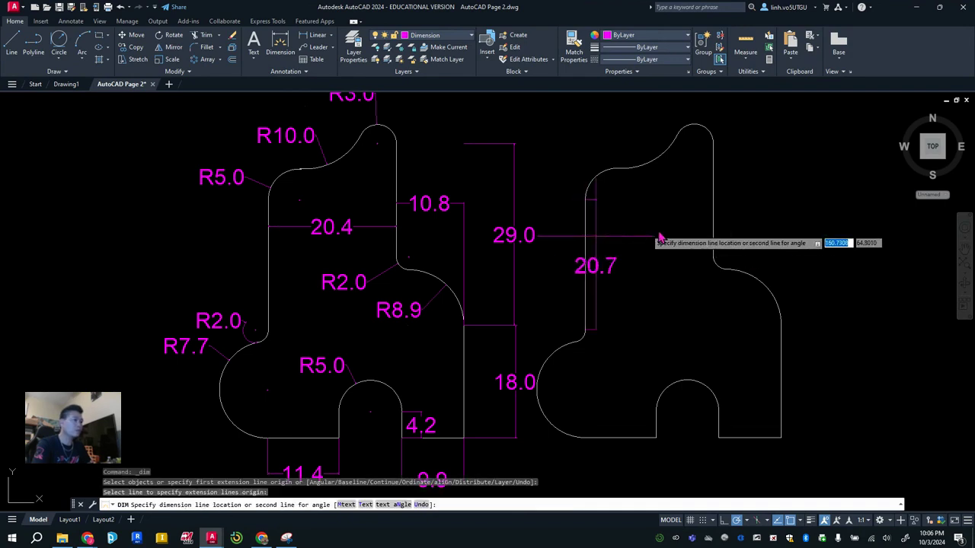
click(713, 221)
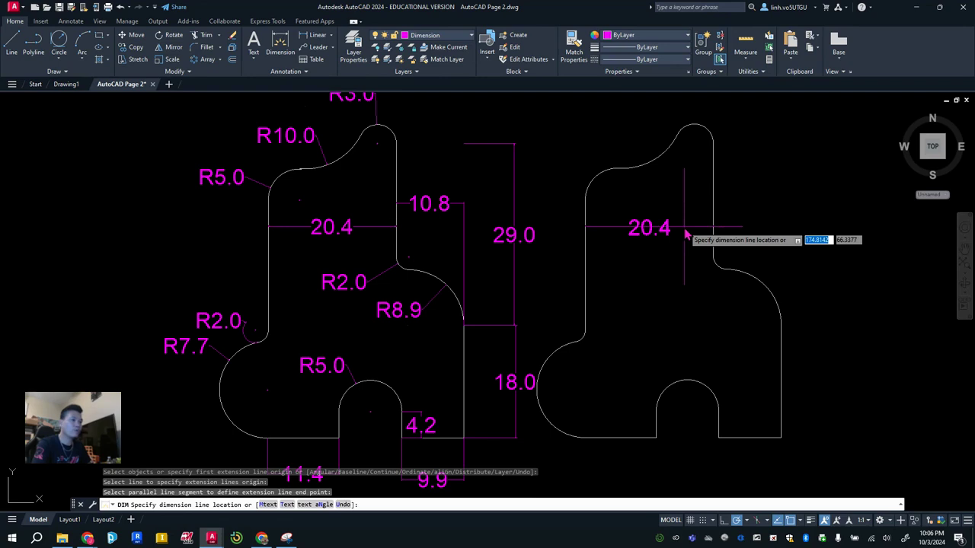
click(689, 227)
Step: Add a radius dimension to the small concave fillet below the redrawn profile's right upper vertical edge, with the text inside the outline
scroll(729, 267, up, 5)
click(696, 283)
click(637, 318)
Step: Add a radius dimension to the large right shoulder arc of the redrawn profile, with the text outside the outline
scroll(858, 392, down, 3)
mouse_move(858, 393)
middle_down()
mouse_move(799, 361)
mouse_move(757, 289)
middle_up()
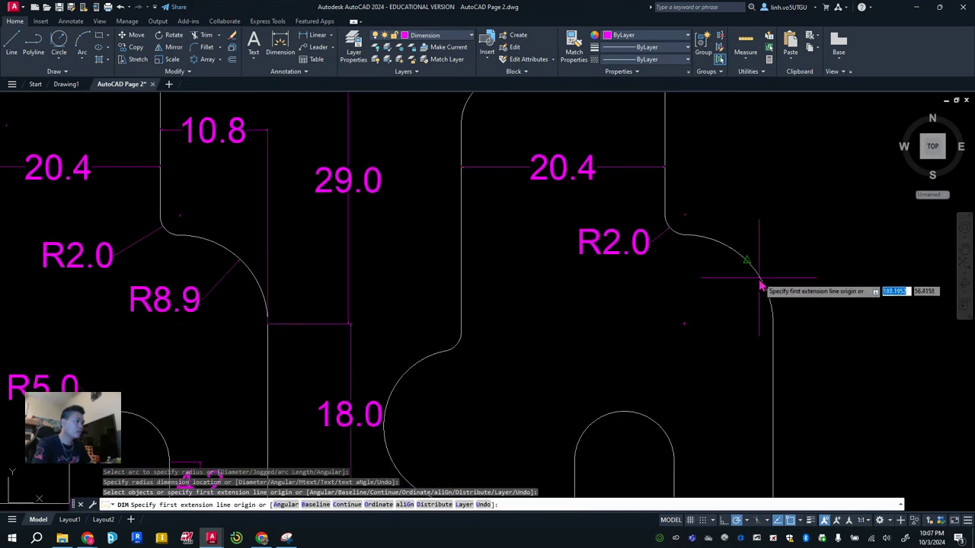
scroll(762, 282, up, 5)
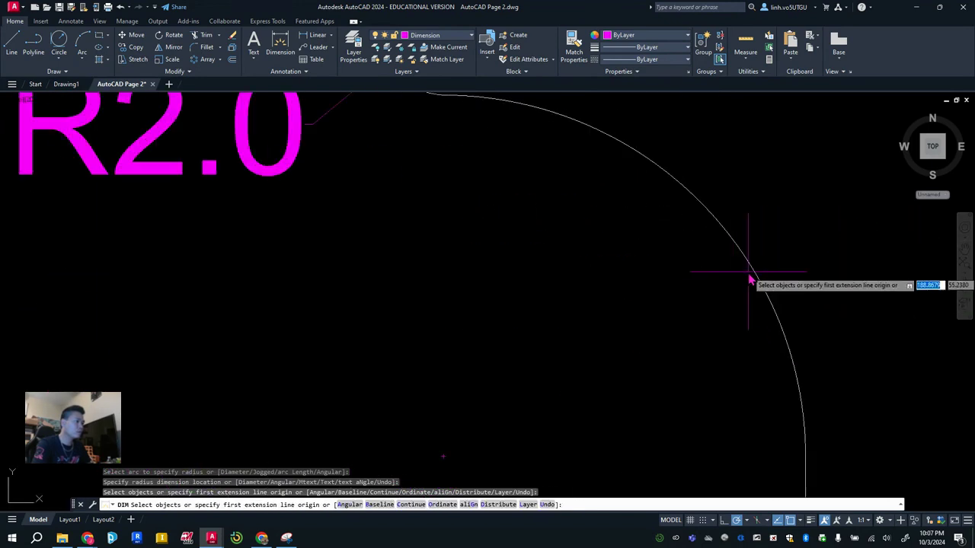
click(752, 276)
scroll(761, 279, down, 5)
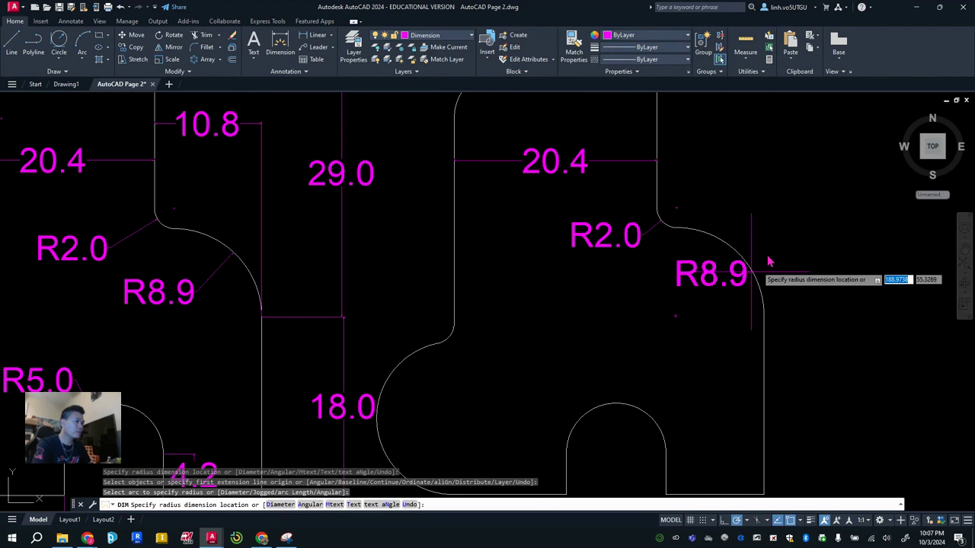
click(773, 212)
Step: Dimension the length of the redrawn profile's lower right vertical edge, placing the dimension just outside the outline
scroll(772, 216, down, 4)
scroll(794, 348, up, 1)
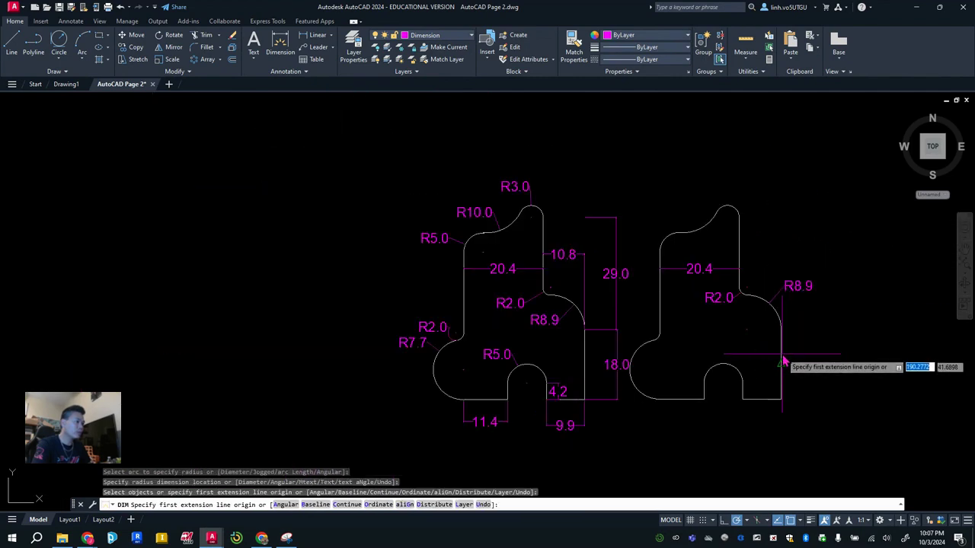
scroll(784, 361, up, 5)
click(777, 332)
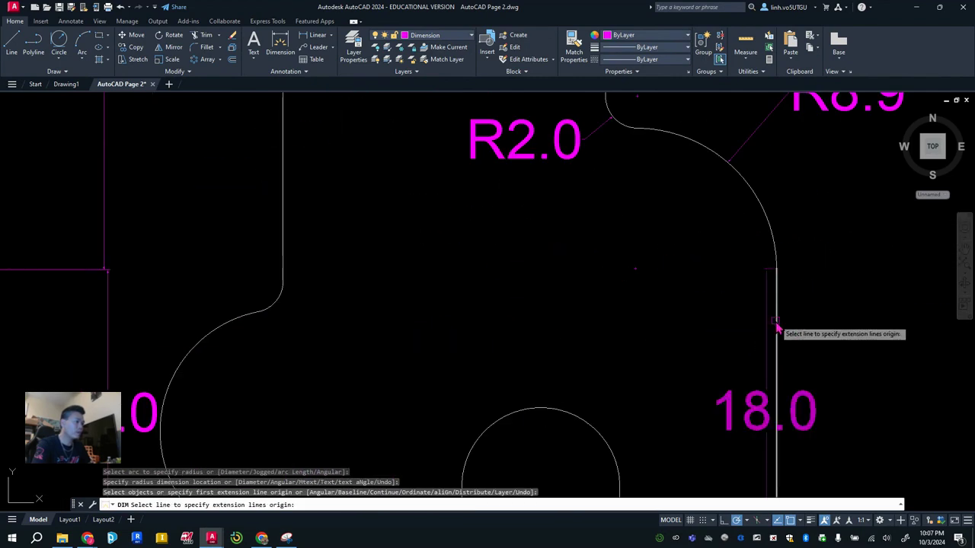
click(807, 350)
scroll(804, 354, down, 5)
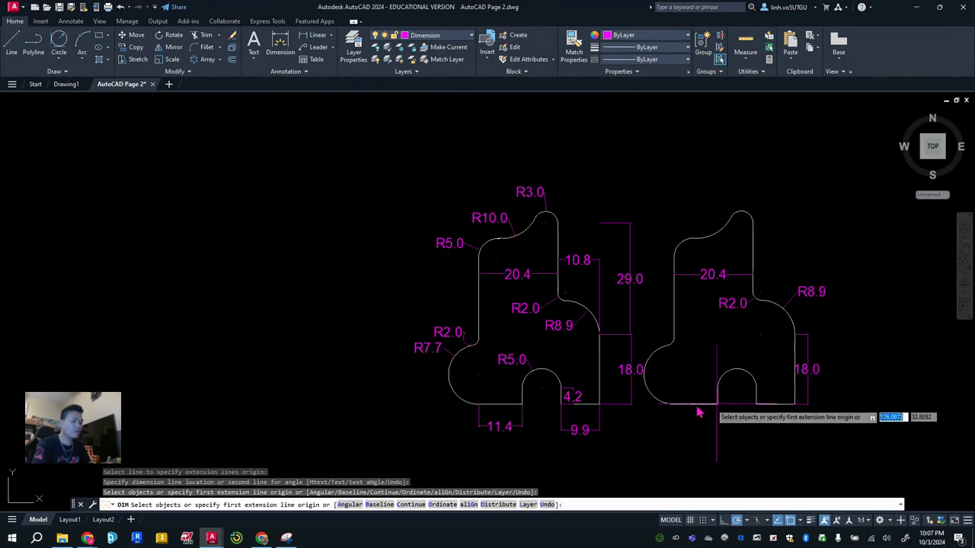